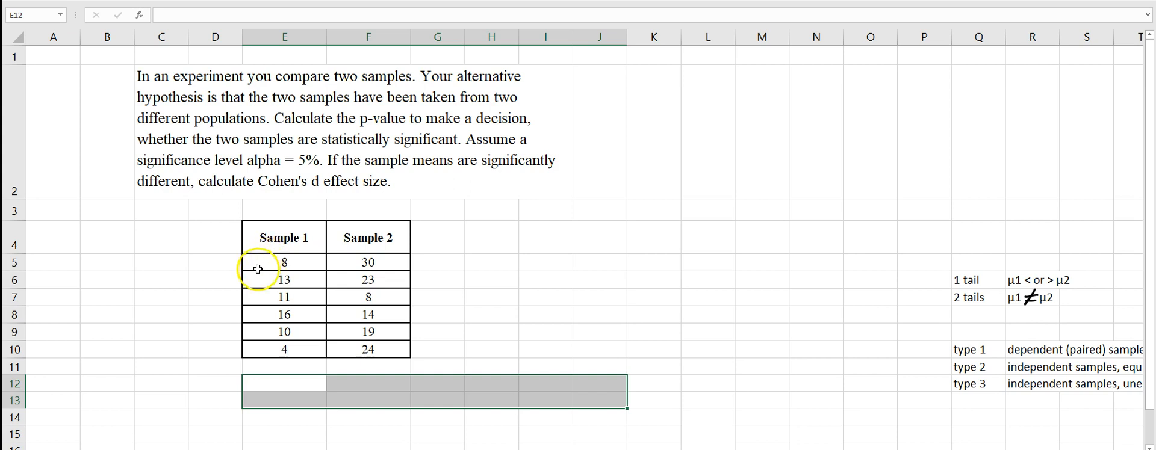
# Start a T.TEST formula in J5 with Sample 1 (E5:E10) as the first array and Sample 2 (F5:F10) as the second.
pyautogui.click(283, 246)
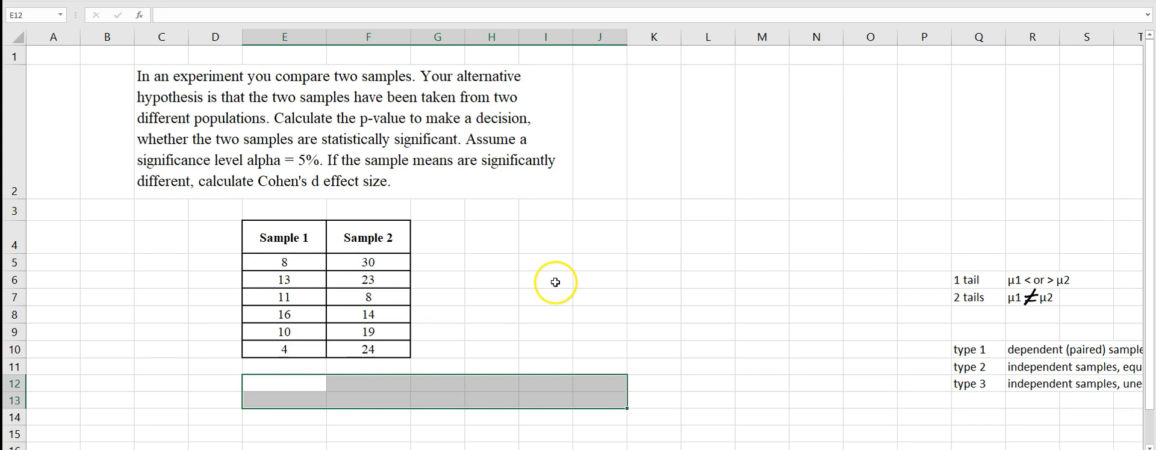
pyautogui.click(596, 260)
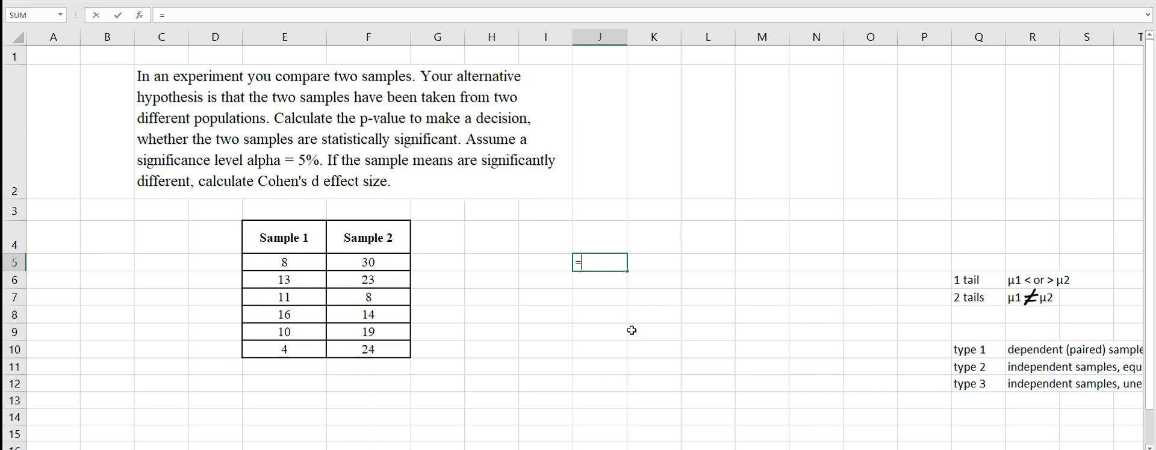
pyautogui.write('t')
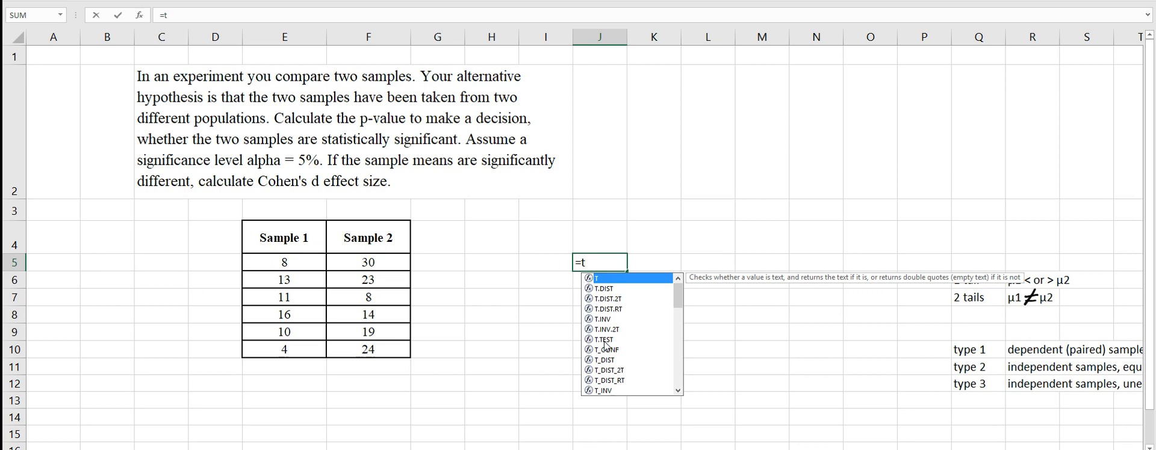
pyautogui.doubleClick(604, 340)
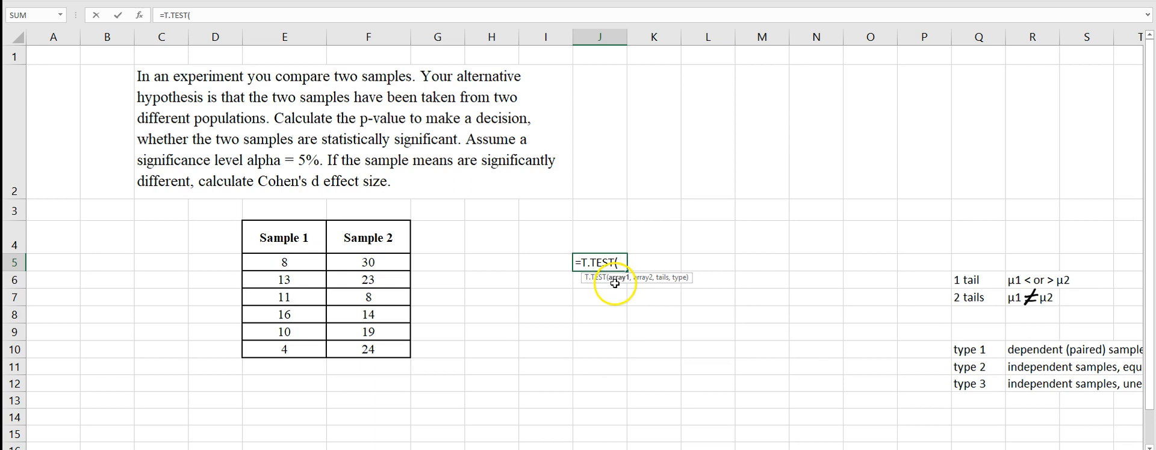
pyautogui.moveTo(286, 262); pyautogui.dragTo(285, 348)
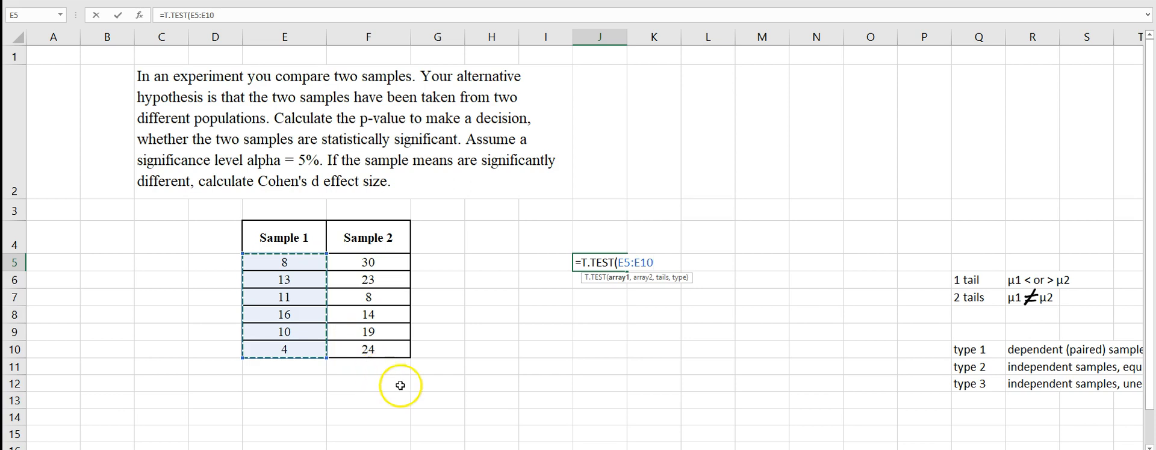
pyautogui.write(',')
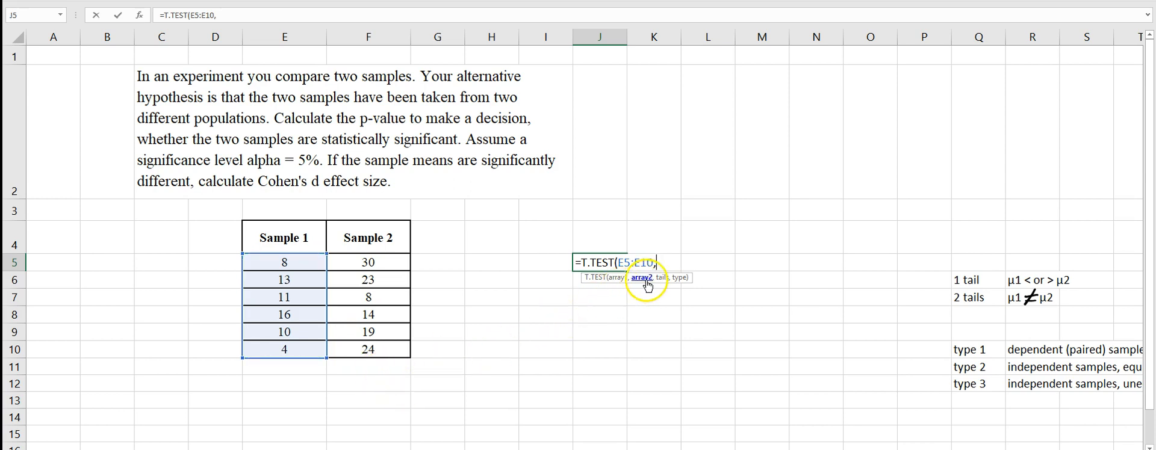
pyautogui.click(368, 271)
pyautogui.moveTo(368, 271); pyautogui.dragTo(364, 348)
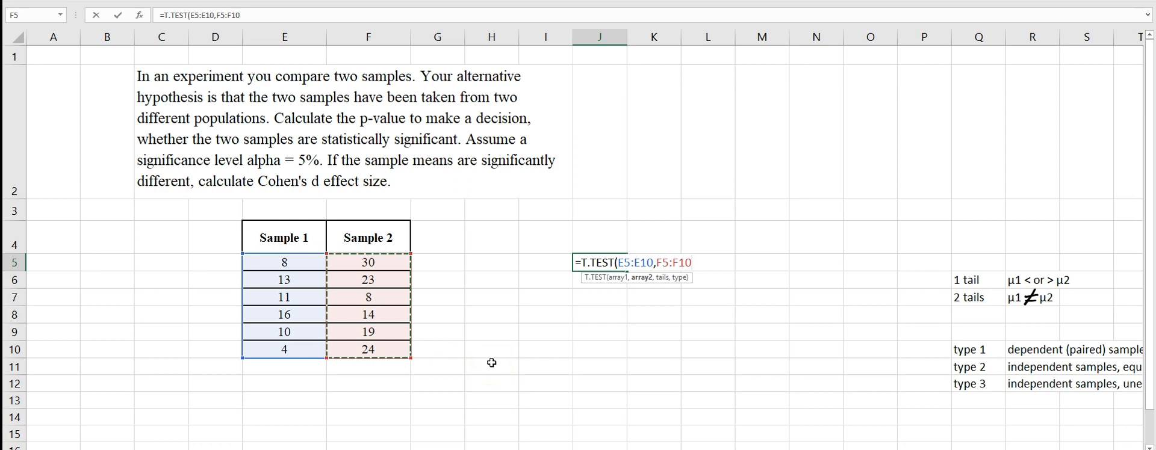
# Complete the T.TEST formula with 2 tails and type 3 for independent samples with unequal variance.
pyautogui.write(',')
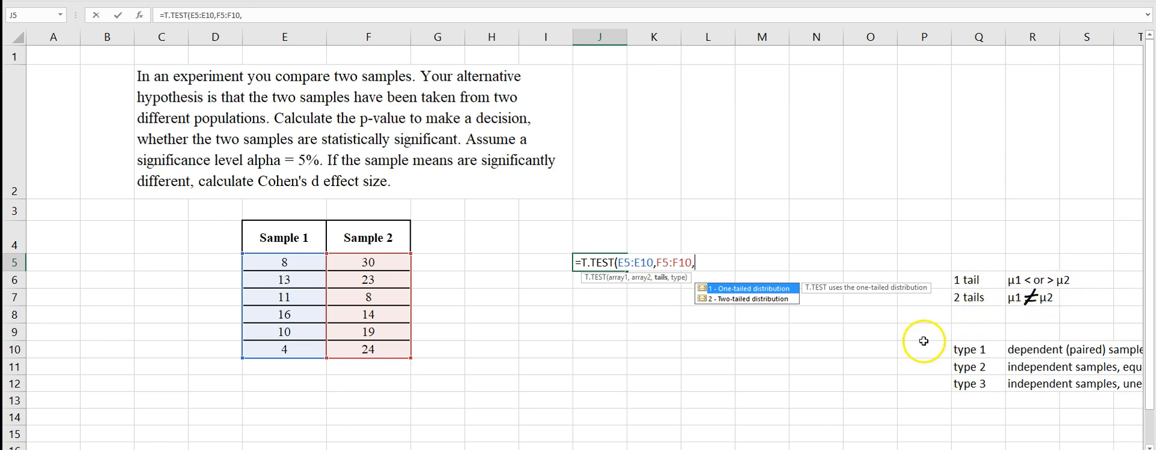
pyautogui.write('2,')
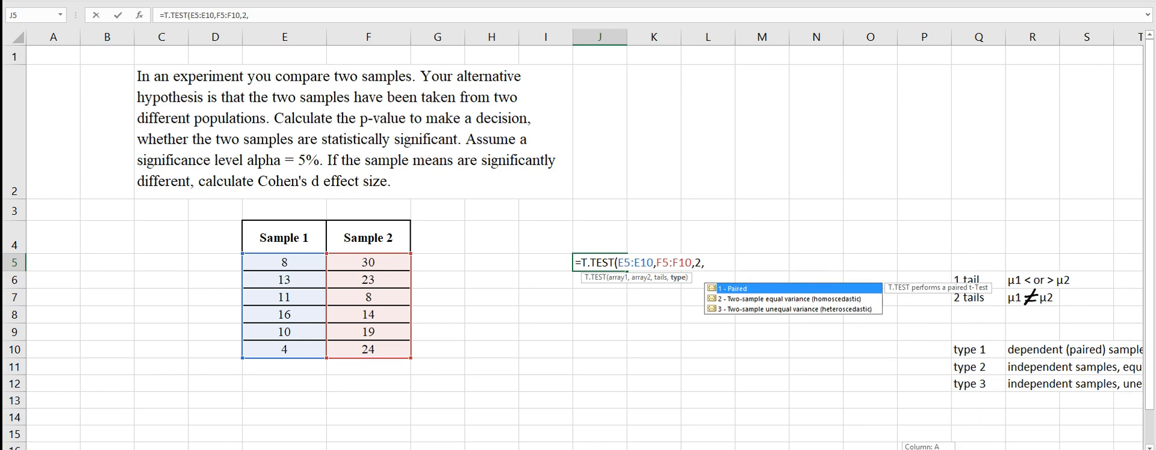
pyautogui.hscroll(1, 584, 241)
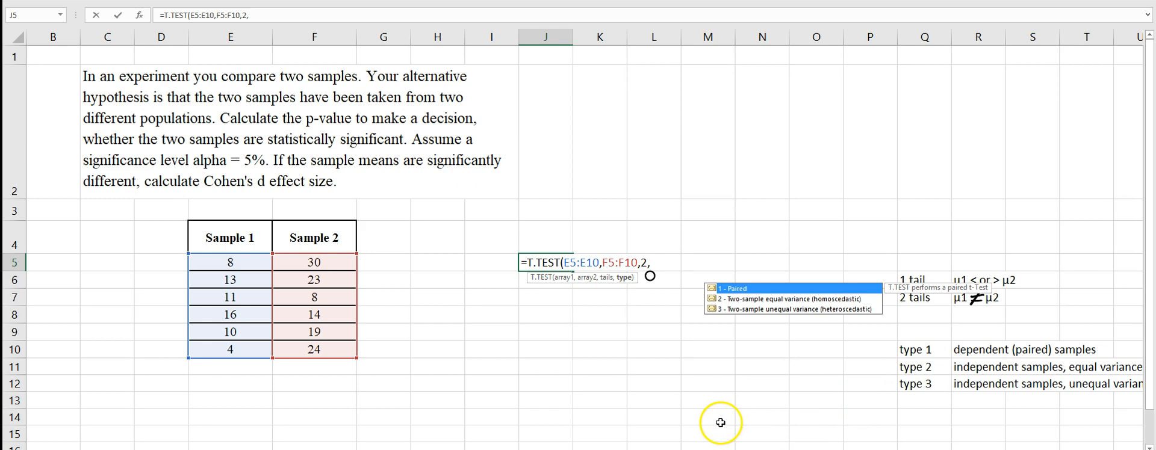
pyautogui.write('3')
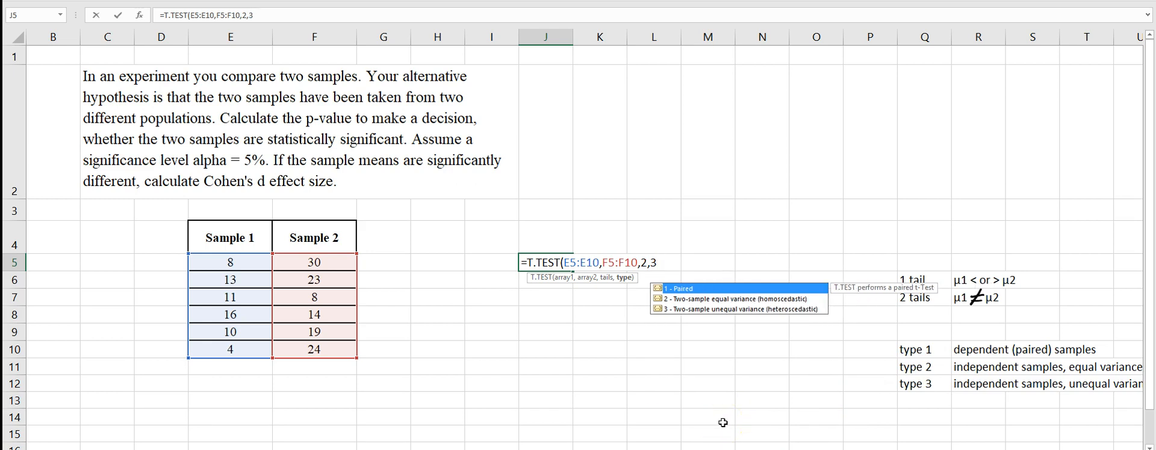
pyautogui.write(')')
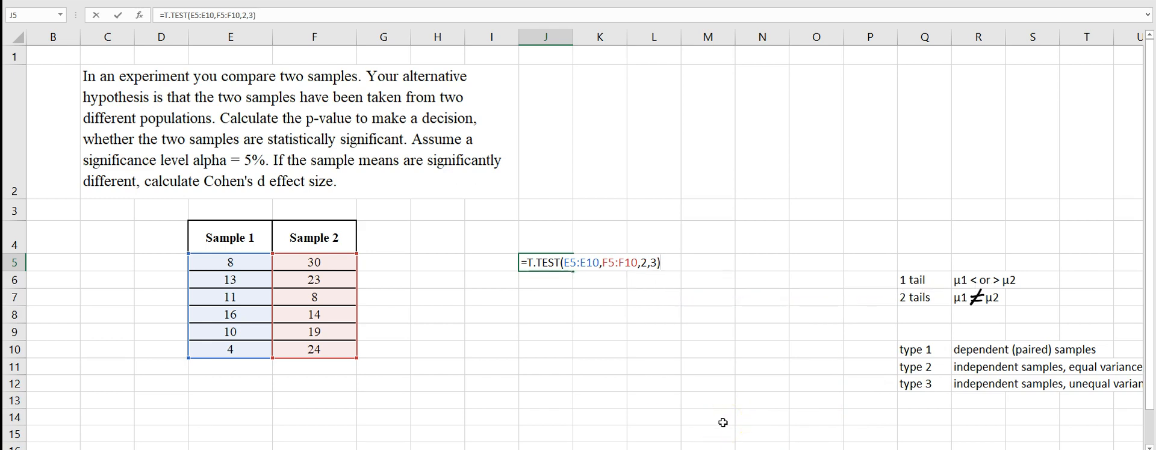
pyautogui.press('Return')
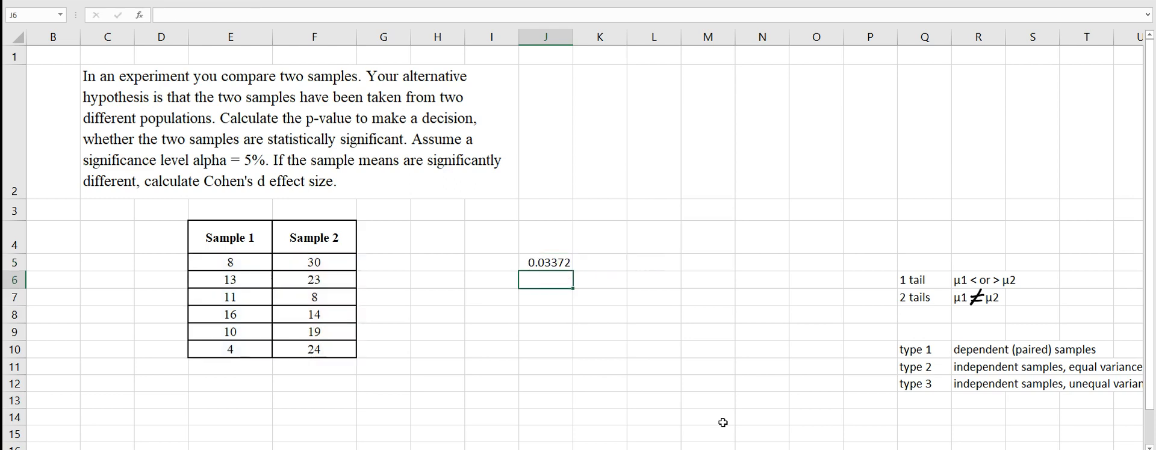
# Label the T.TEST result by entering "p-value" in I5.
pyautogui.click(484, 265)
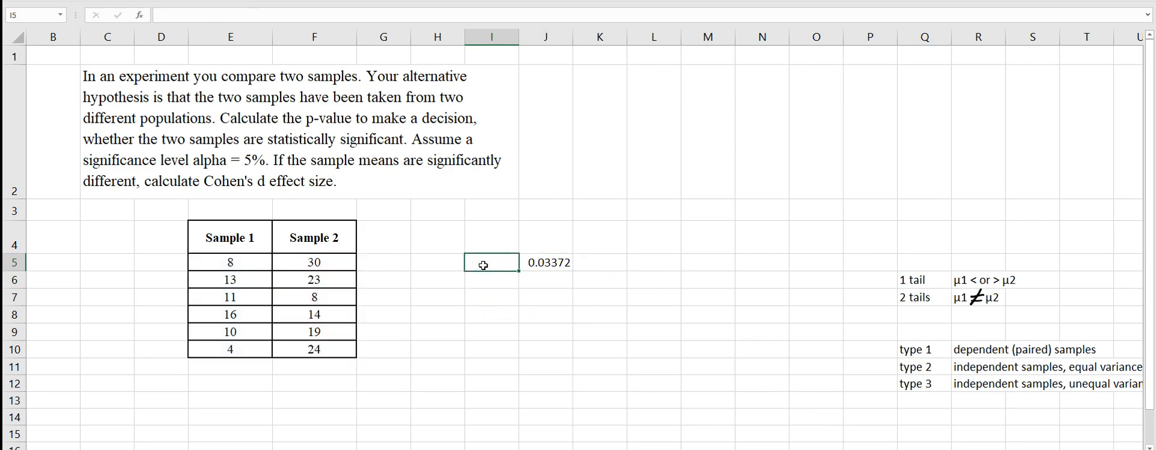
pyautogui.write('p-value')
pyautogui.click(506, 355)
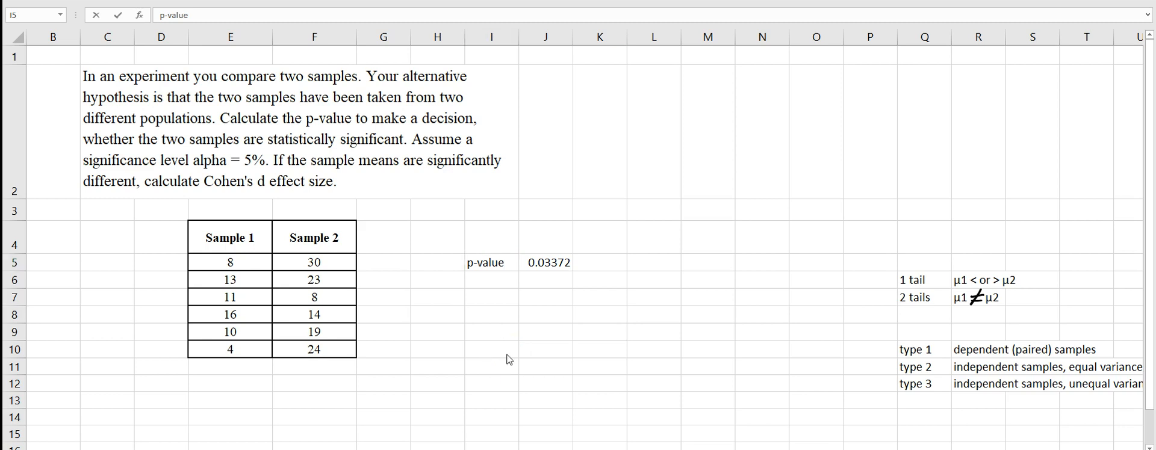
# Handwrite the null hypothesis H0: μ1 − μ2 = 0 in the empty area above and beside the p-value.
pyautogui.click(608, 177)
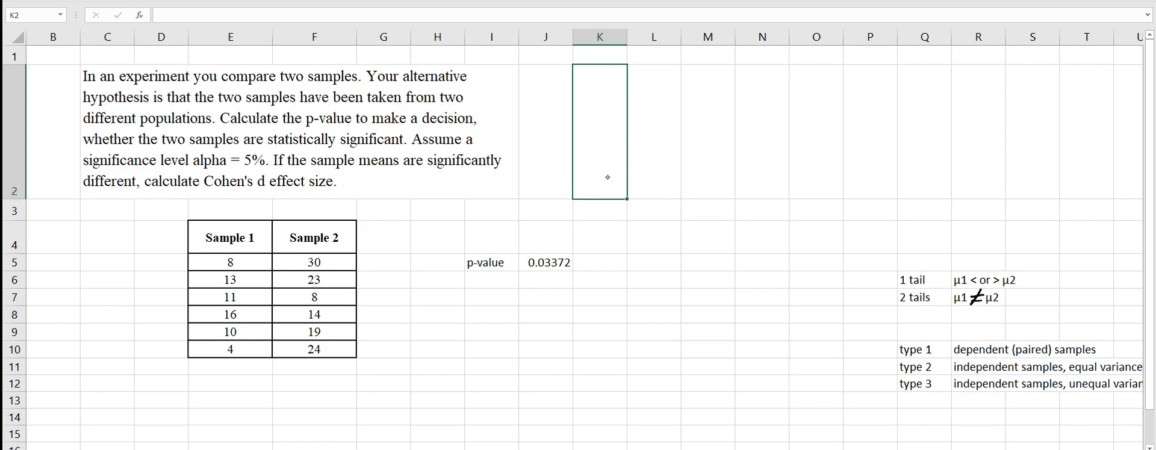
pyautogui.moveTo(630, 213)
pyautogui.mouseDown()
pyautogui.moveTo(623, 234)
pyautogui.moveTo(639, 228)
pyautogui.mouseUp()
pyautogui.moveTo(666, 238)
pyautogui.mouseDown()
pyautogui.moveTo(675, 224)
pyautogui.moveTo(742, 239)
pyautogui.mouseUp()
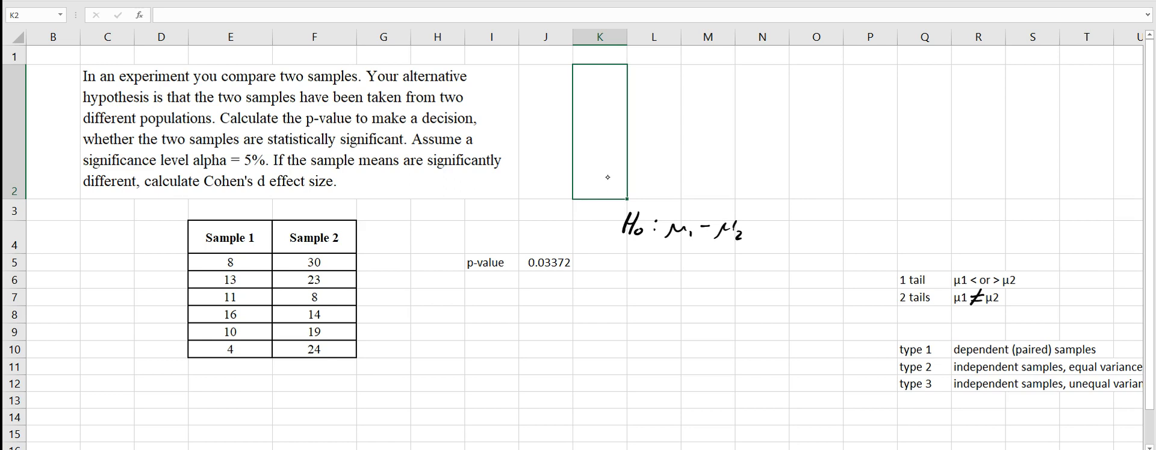
pyautogui.moveTo(754, 223)
pyautogui.mouseDown()
pyautogui.moveTo(782, 232)
pyautogui.moveTo(788, 217)
pyautogui.mouseUp()
# Handwrite the decision rule p < α (0.05) below the null hypothesis and underline 5% in the problem text.
pyautogui.moveTo(658, 257); pyautogui.dragTo(655, 274)
pyautogui.moveTo(658, 257); pyautogui.dragTo(721, 263)
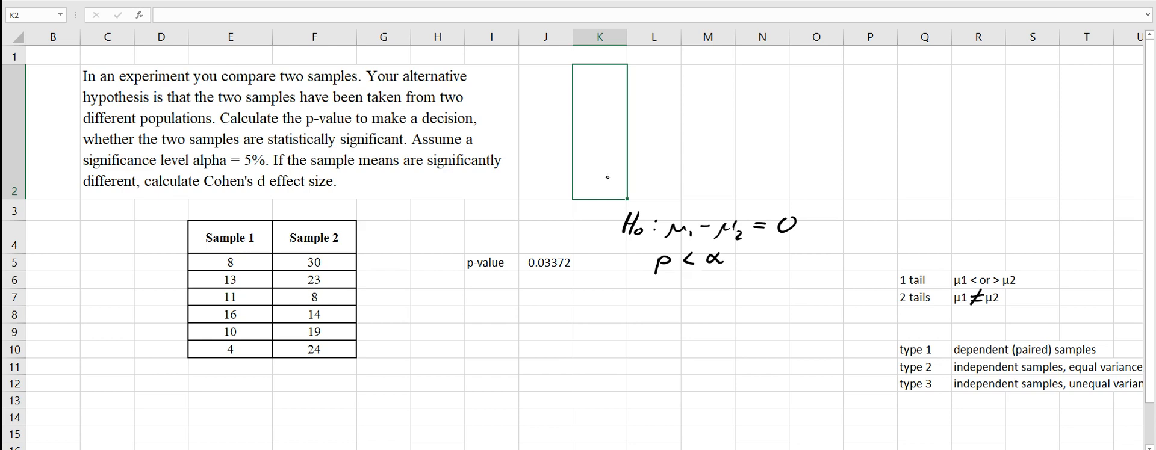
pyautogui.moveTo(247, 166); pyautogui.dragTo(265, 169)
pyautogui.moveTo(738, 251)
pyautogui.mouseDown()
pyautogui.moveTo(735, 265)
pyautogui.moveTo(752, 249)
pyautogui.moveTo(796, 263)
pyautogui.mouseUp()
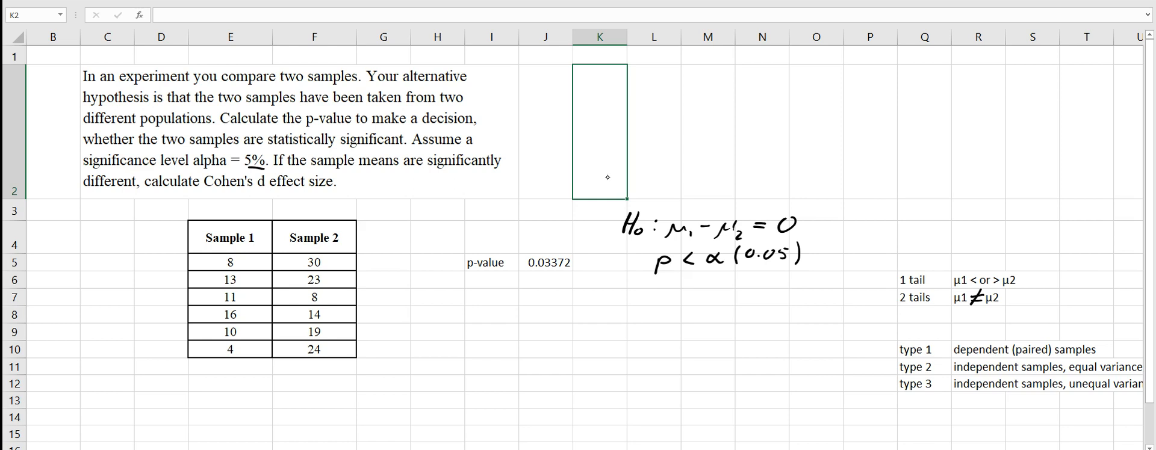
# Handwrite the conclusions "H0 is rejected" and "There is a difference" below the decision rule, underlining "is" in the second.
pyautogui.moveTo(646, 288)
pyautogui.mouseDown()
pyautogui.moveTo(644, 306)
pyautogui.moveTo(659, 304)
pyautogui.mouseUp()
pyautogui.moveTo(708, 296)
pyautogui.mouseDown()
pyautogui.moveTo(722, 310)
pyautogui.moveTo(772, 289)
pyautogui.moveTo(763, 307)
pyautogui.mouseUp()
pyautogui.moveTo(767, 298); pyautogui.dragTo(759, 305)
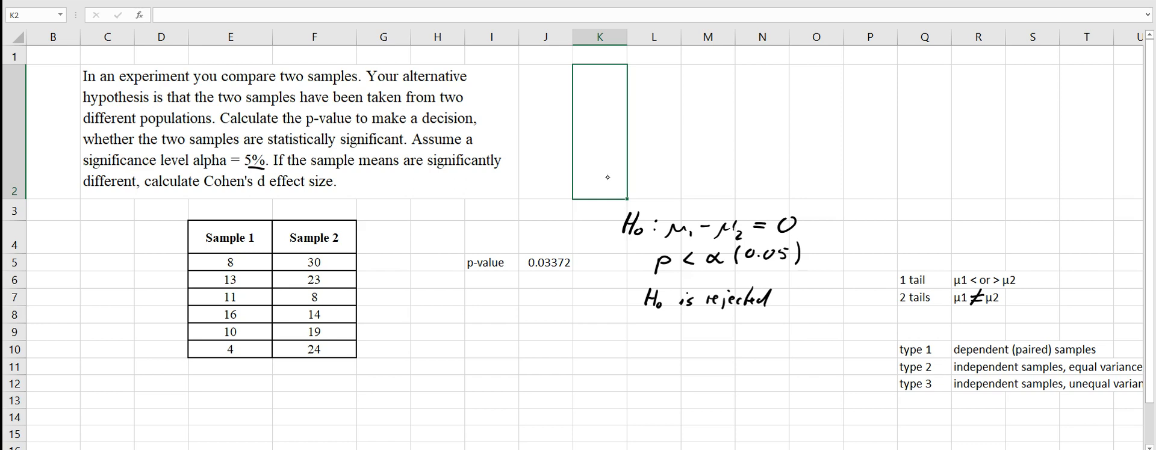
pyautogui.moveTo(608, 322)
pyautogui.mouseDown()
pyautogui.moveTo(605, 339)
pyautogui.moveTo(620, 319)
pyautogui.moveTo(614, 339)
pyautogui.moveTo(634, 337)
pyautogui.mouseUp()
pyautogui.moveTo(633, 337)
pyautogui.mouseDown()
pyautogui.moveTo(736, 346)
pyautogui.moveTo(753, 331)
pyautogui.mouseUp()
pyautogui.moveTo(755, 337); pyautogui.dragTo(789, 336)
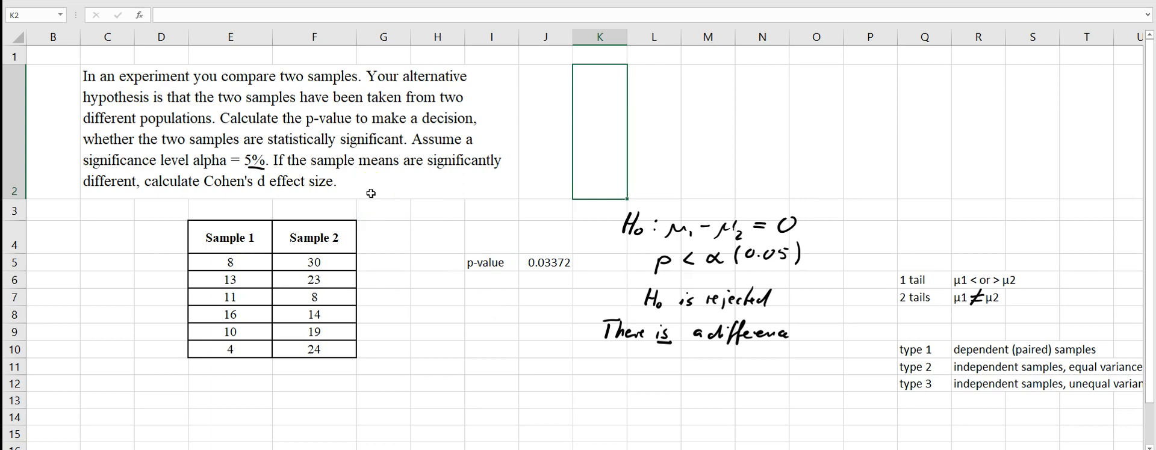
# Enter the label "Cohen's d" in D19 and draw absolute value bars around x̄1 − x̄2 in the handwritten formula.
pyautogui.scroll(-1, 371, 193)
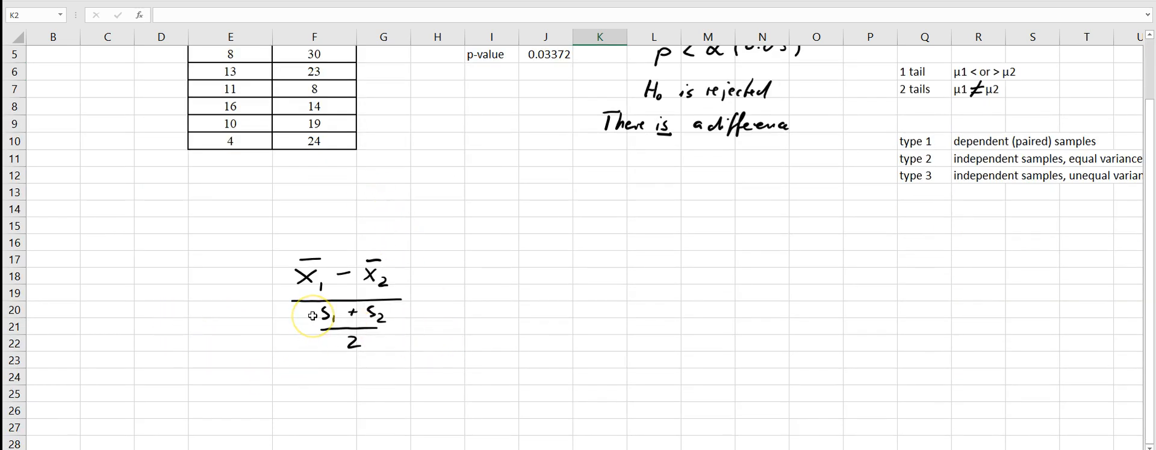
pyautogui.click(171, 297)
pyautogui.write("Cohen's d")
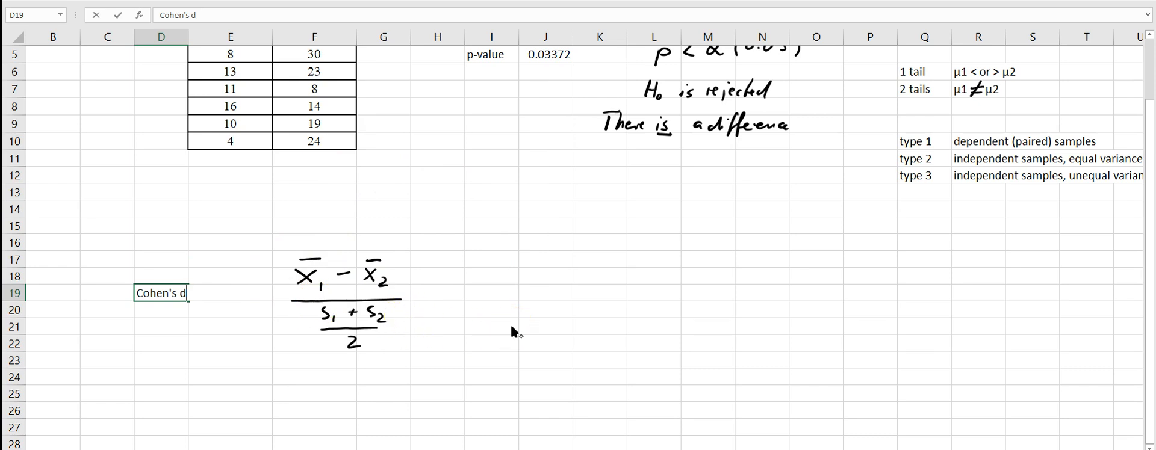
pyautogui.moveTo(283, 263); pyautogui.dragTo(283, 288)
pyautogui.moveTo(405, 258); pyautogui.dragTo(405, 285)
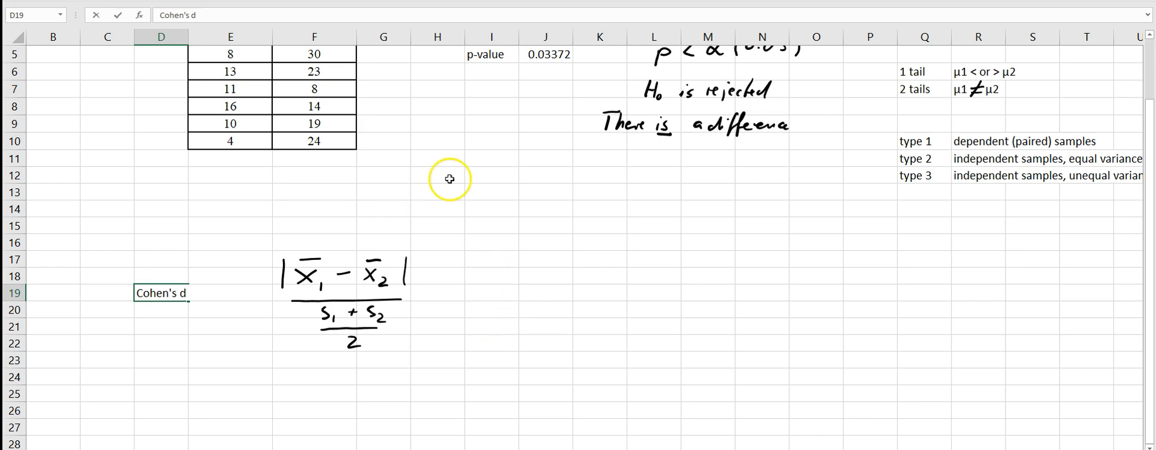
# Calculate Sample 1's mean in E13 with =AVERAGE(E5:E10) and copy the formula to F13 for Sample 2.
pyautogui.scroll(1, 450, 179)
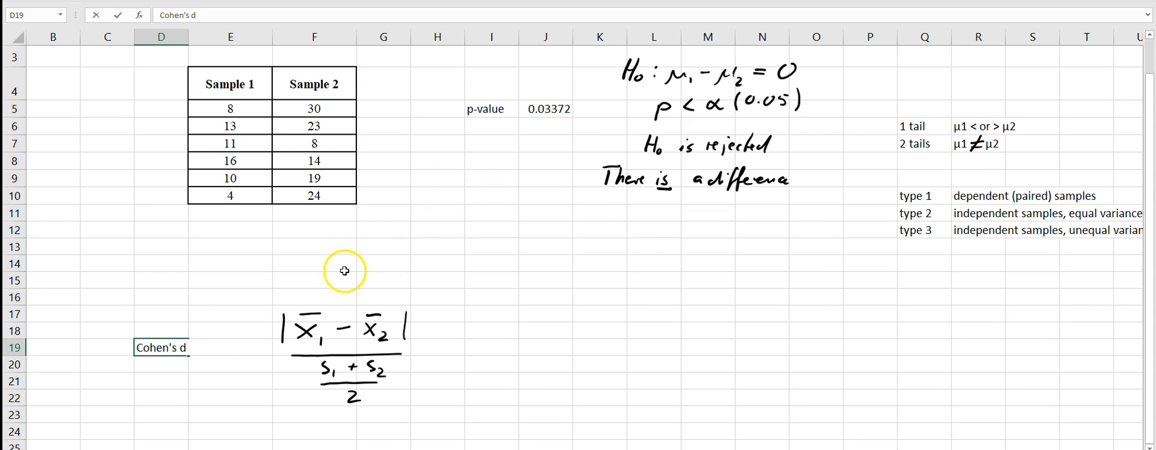
pyautogui.click(219, 247)
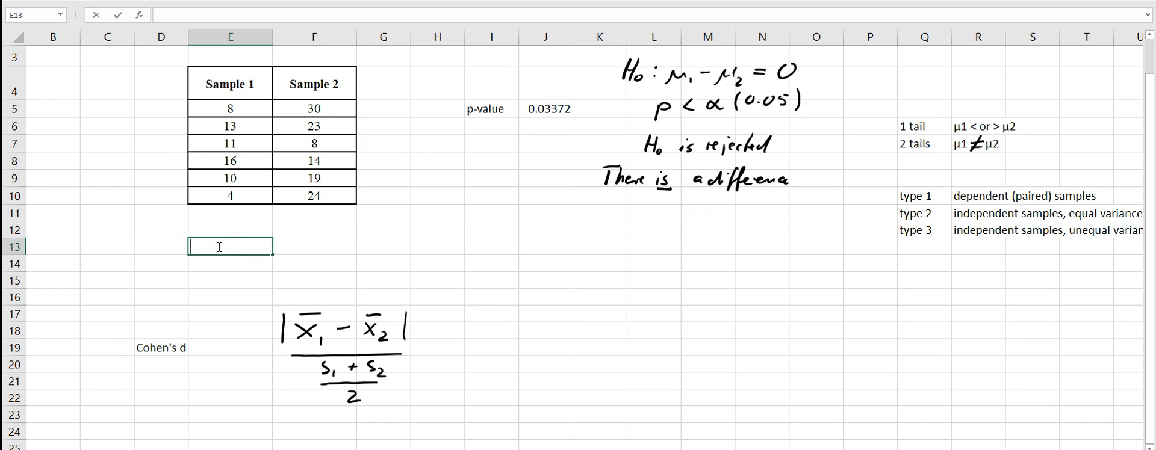
pyautogui.write('=Av')
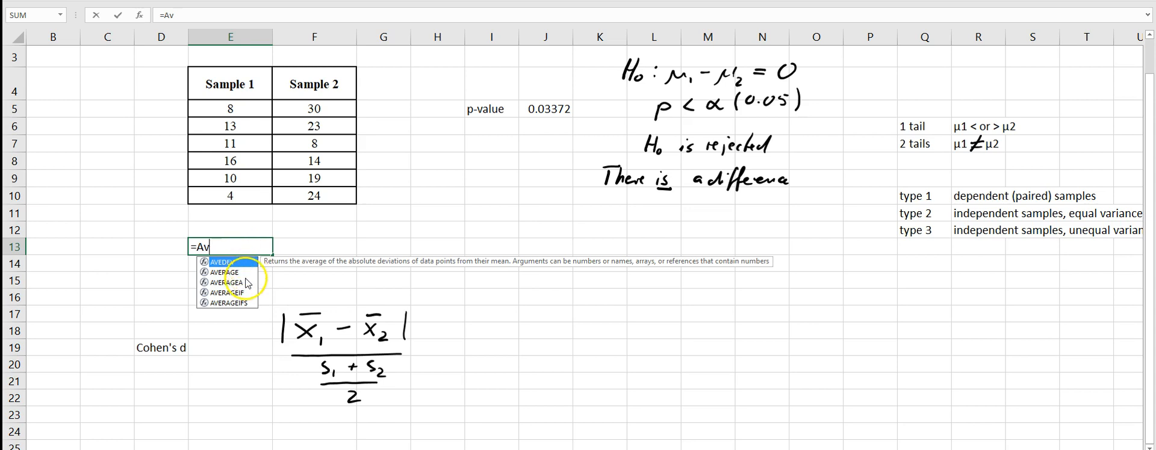
pyautogui.doubleClick(221, 273)
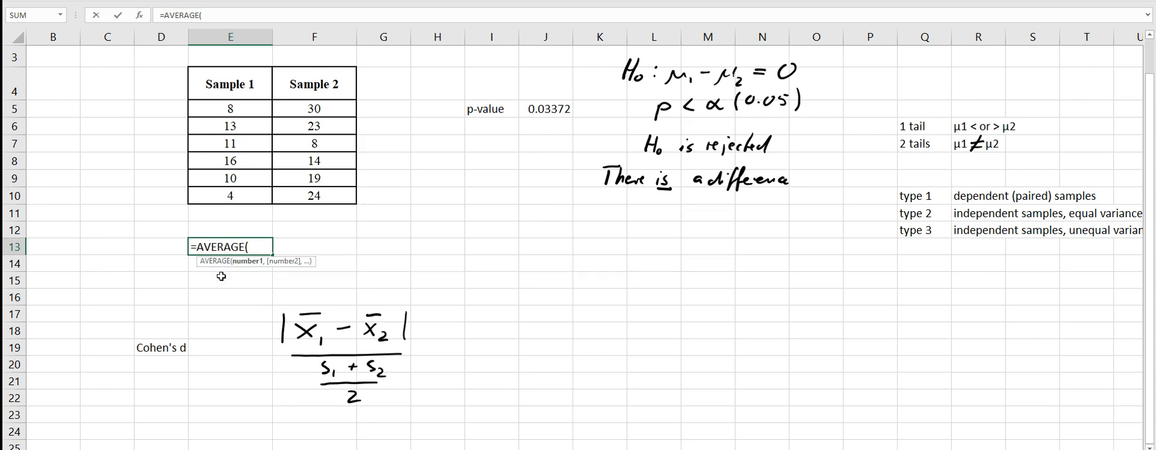
pyautogui.moveTo(234, 108); pyautogui.dragTo(223, 192)
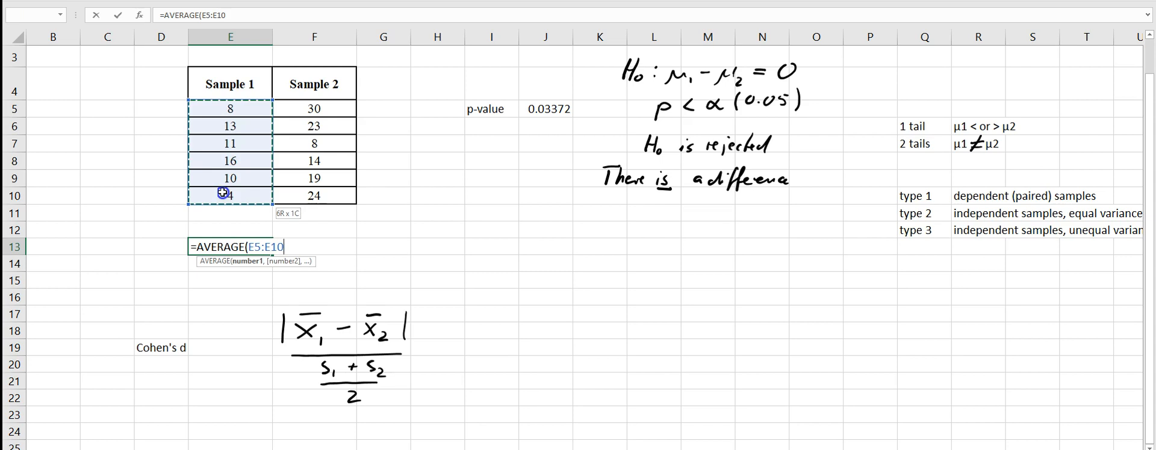
pyautogui.moveTo(223, 193); pyautogui.dragTo(223, 193)
pyautogui.write(')')
pyautogui.press('Return')
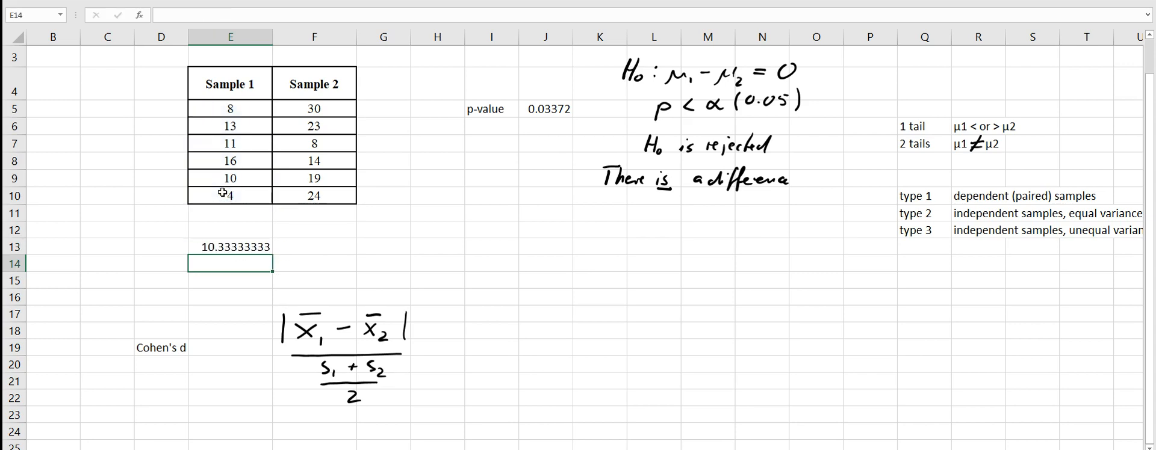
pyautogui.click(252, 248)
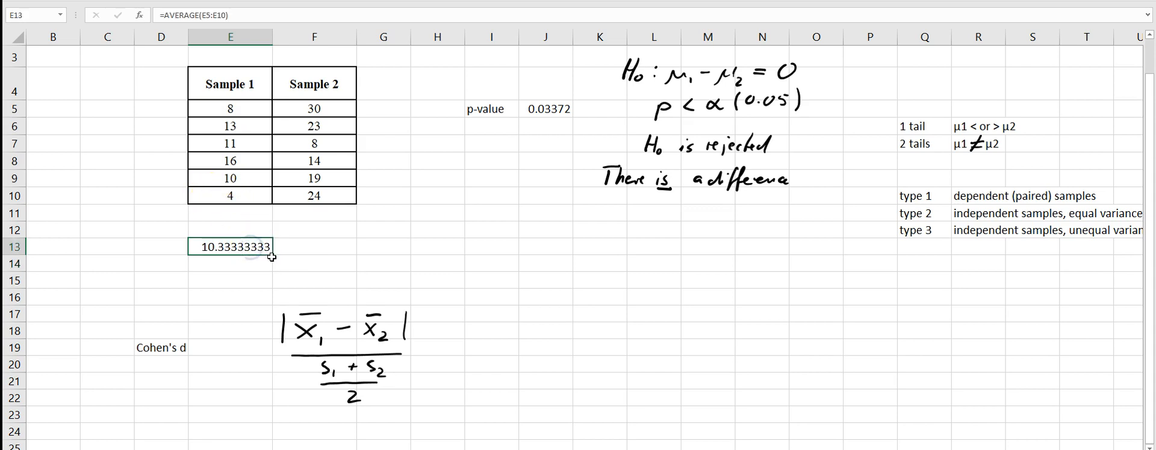
pyautogui.moveTo(274, 255); pyautogui.dragTo(329, 255)
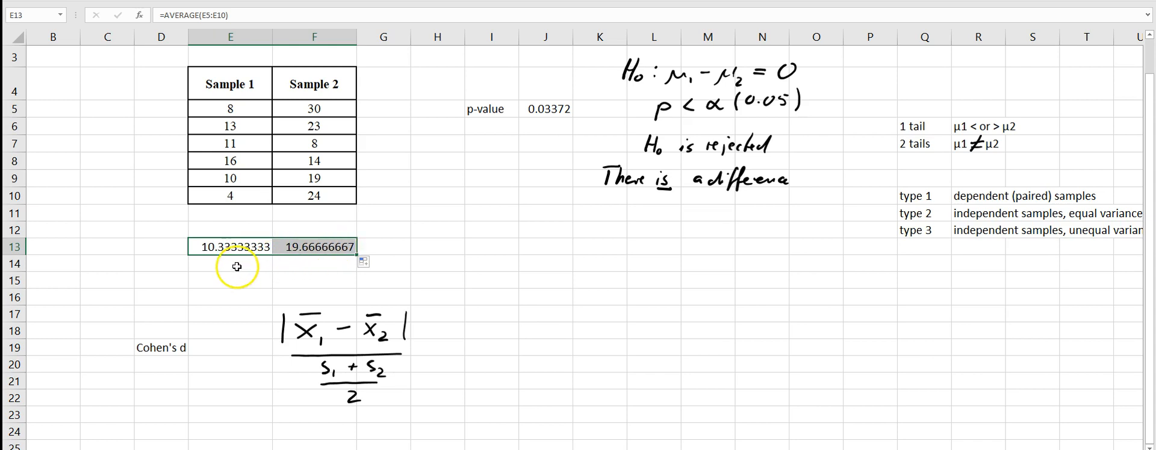
# Label the mean row "means" in D13 and enter the label "s" in D14 for the standard deviations.
pyautogui.click(160, 244)
pyautogui.write('means')
pyautogui.click(146, 266)
pyautogui.write('s')
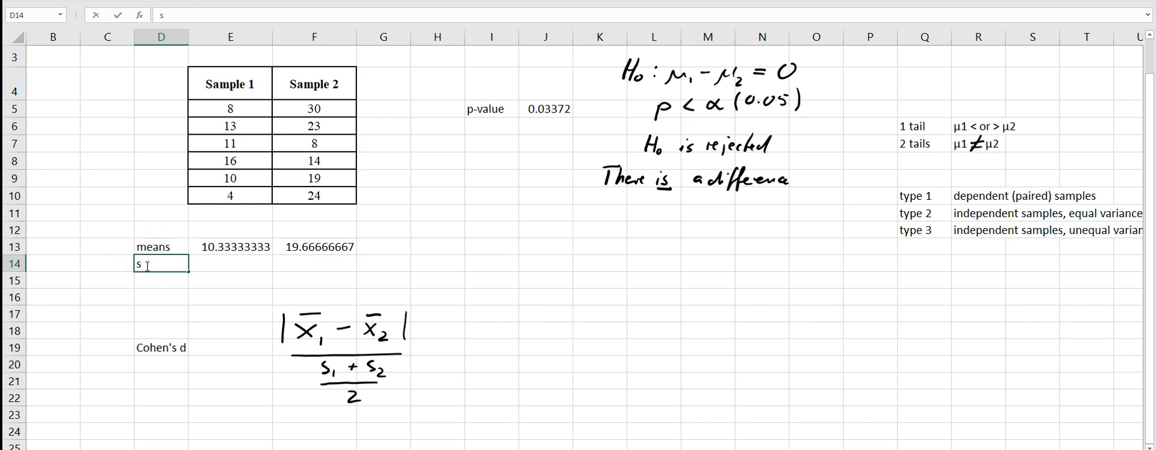
# Calculate Sample 1's standard deviation in E14 with =STDEV.S(E5:E10) and copy the formula to F14 for Sample 2.
pyautogui.click(234, 266)
pyautogui.write('=')
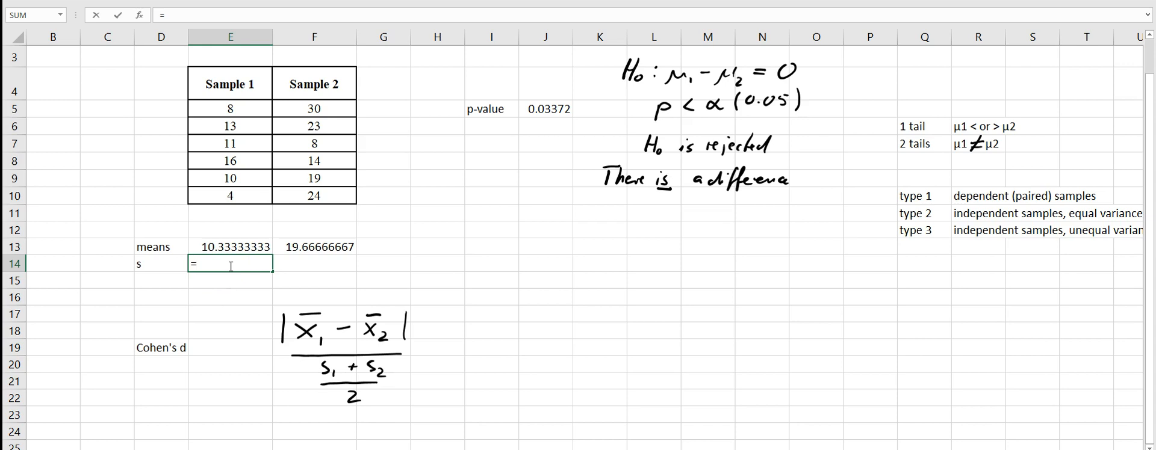
pyautogui.write('S')
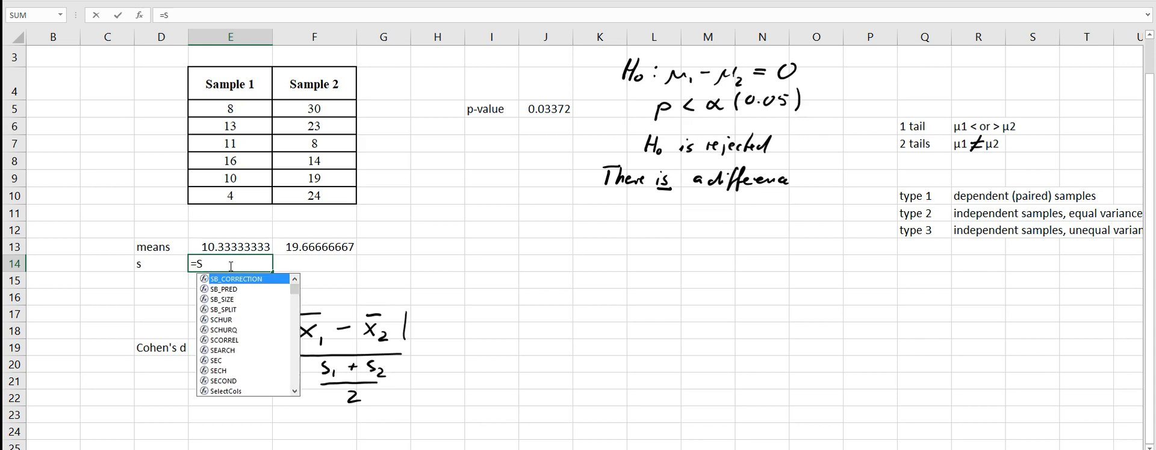
pyautogui.write('td')
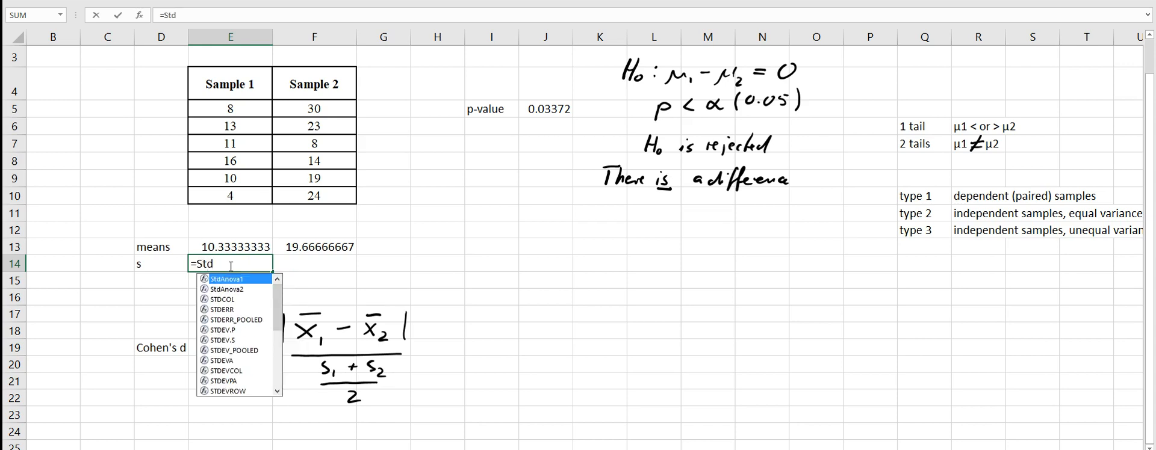
pyautogui.write('e')
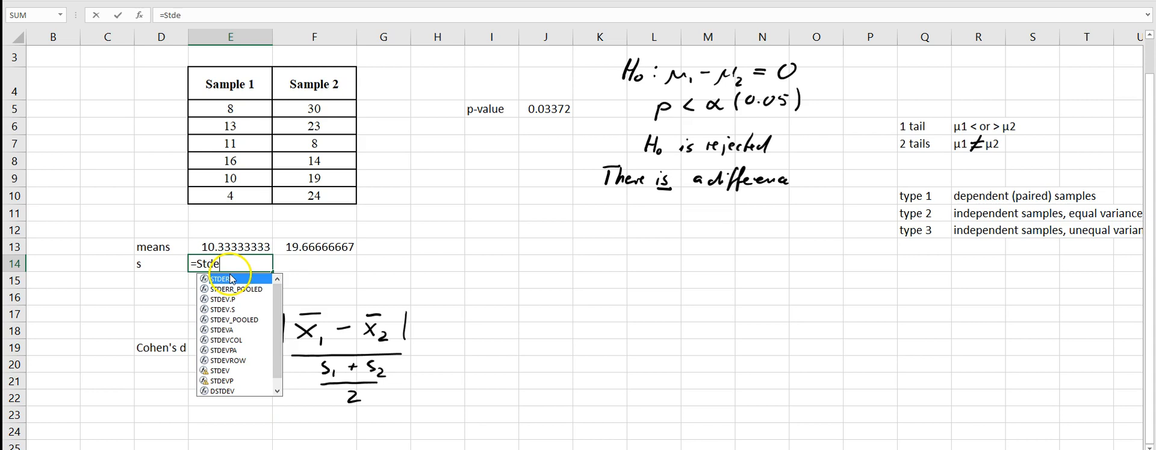
pyautogui.doubleClick(222, 310)
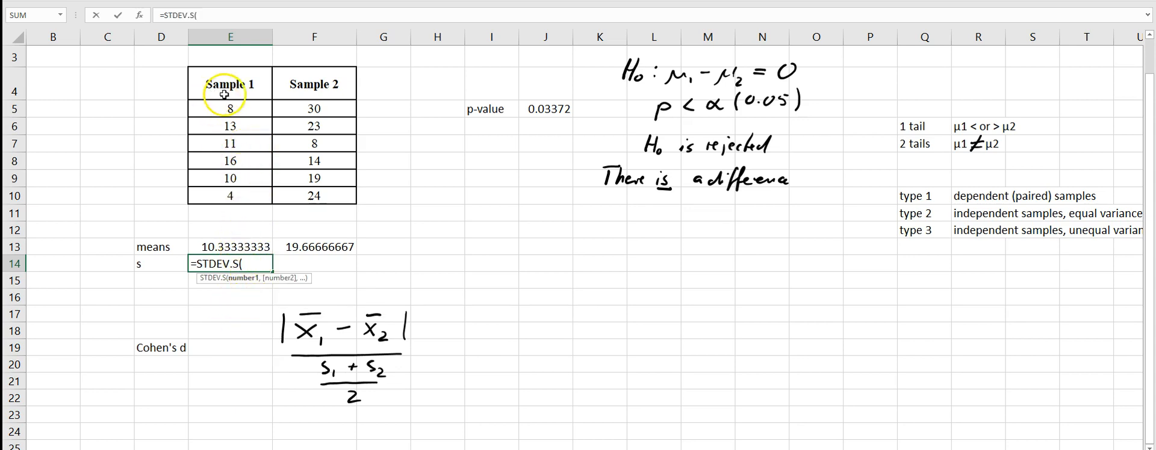
pyautogui.moveTo(239, 106); pyautogui.dragTo(241, 195)
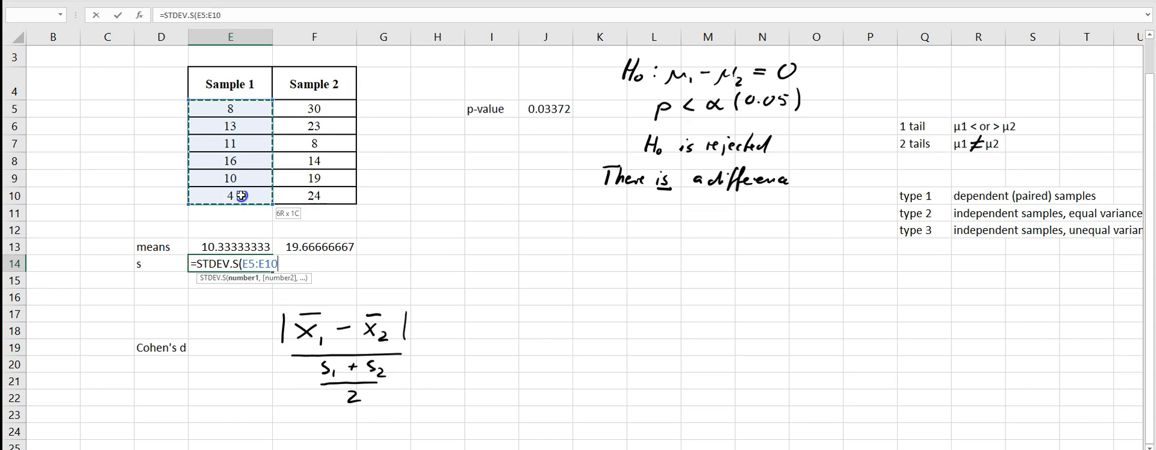
pyautogui.moveTo(241, 195); pyautogui.dragTo(241, 196)
pyautogui.write(')')
pyautogui.press('Return')
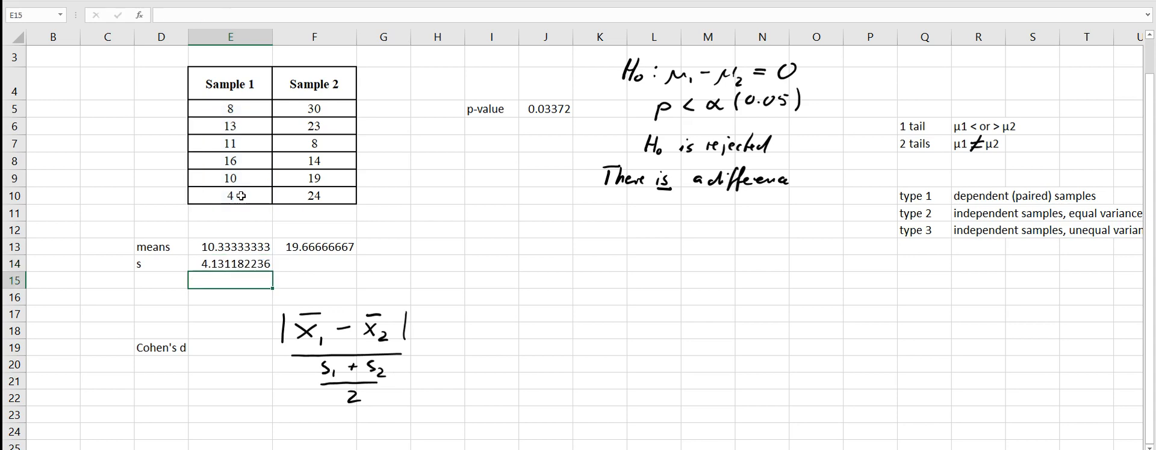
pyautogui.click(244, 265)
pyautogui.moveTo(274, 271); pyautogui.dragTo(330, 273)
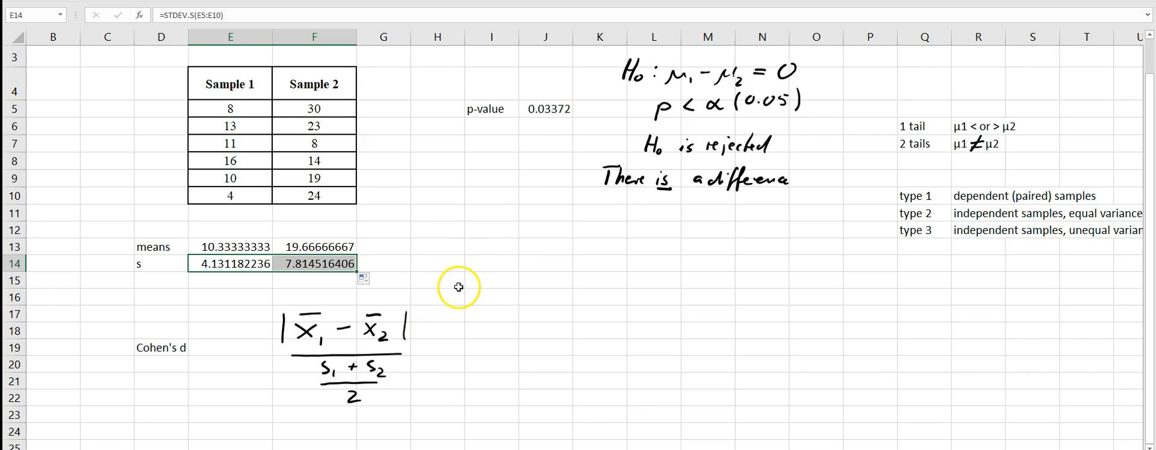
# Calculate the difference between the two sample means in I18 with =F13-E13.
pyautogui.doubleClick(494, 328)
pyautogui.write('=')
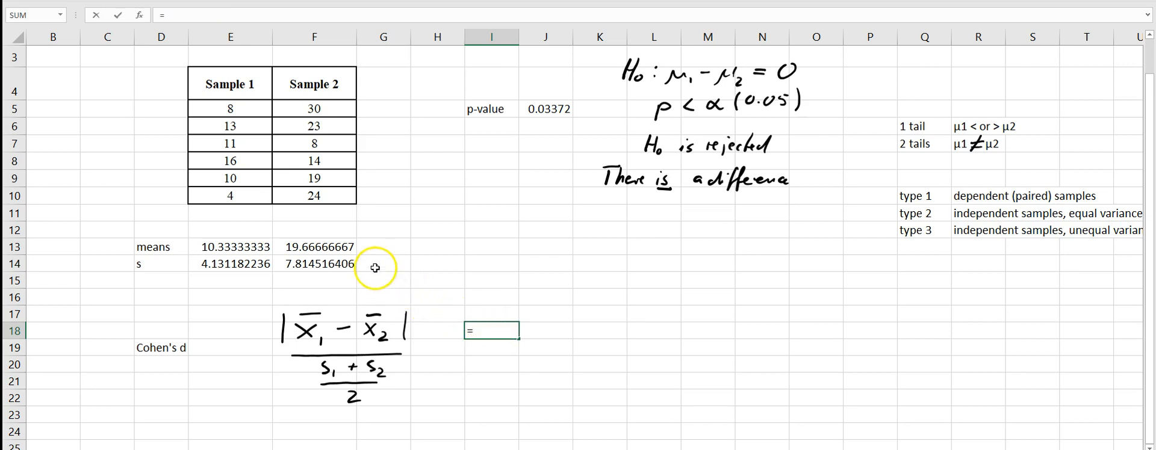
pyautogui.click(333, 247)
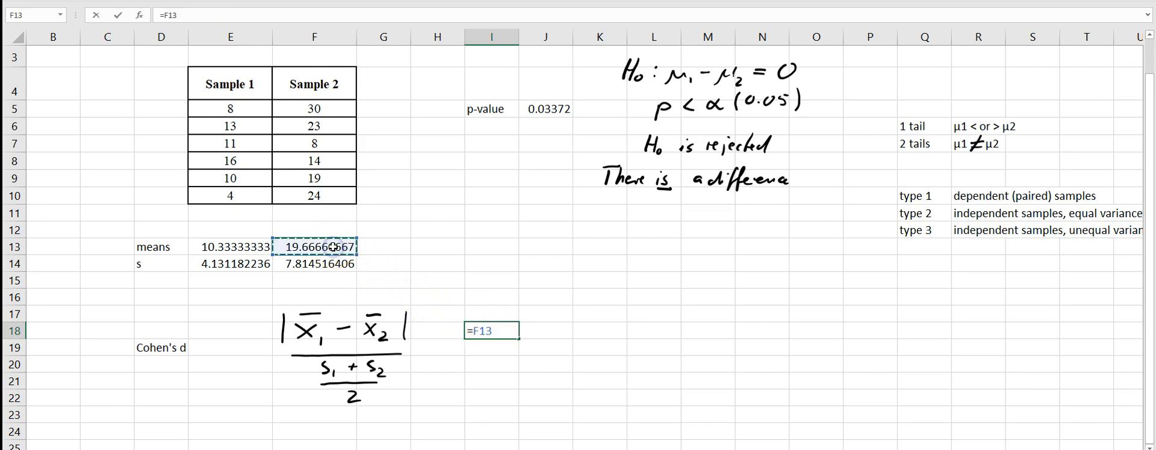
pyautogui.write('-')
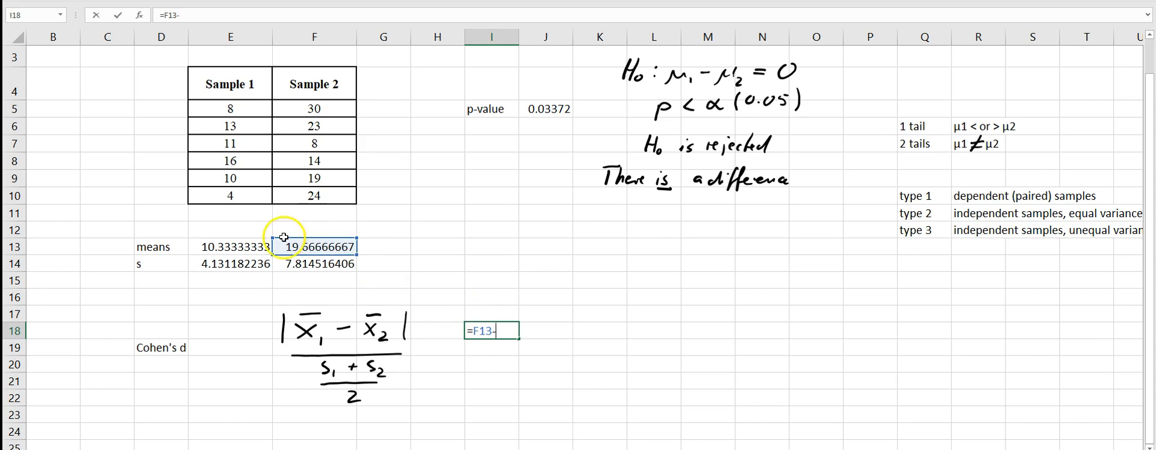
pyautogui.click(240, 246)
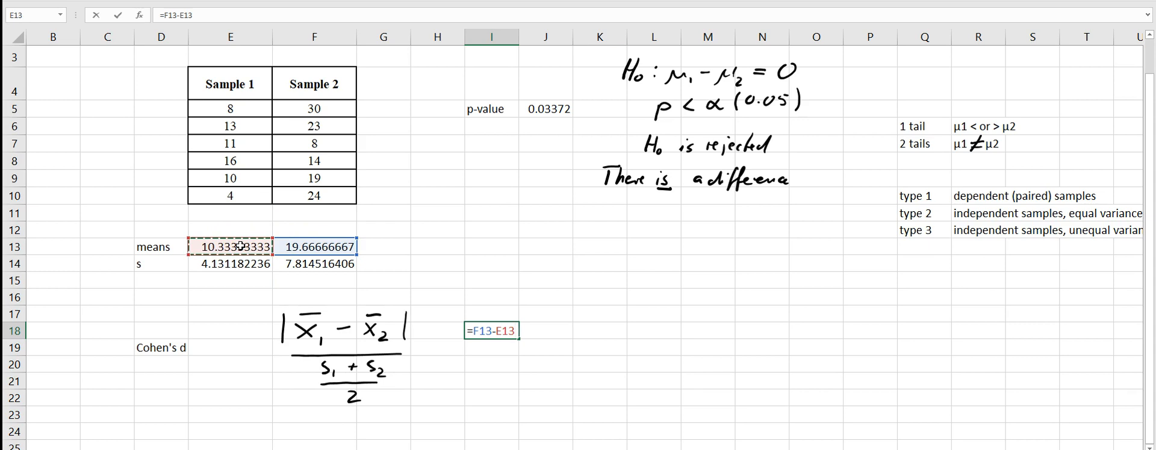
pyautogui.press('Return')
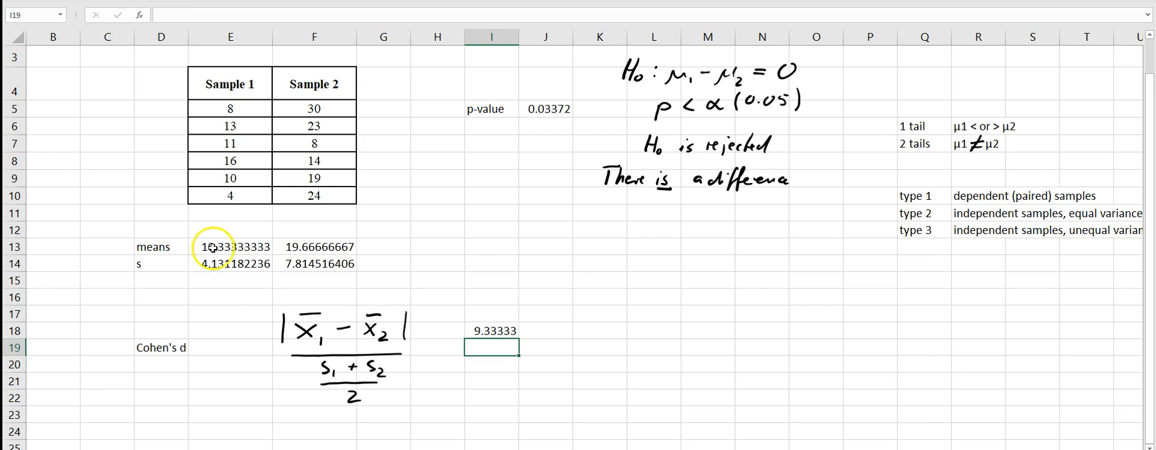
# Calculate the average of the two standard deviations in I19 with =AVERAGE(E14:F14).
pyautogui.doubleClick(500, 350)
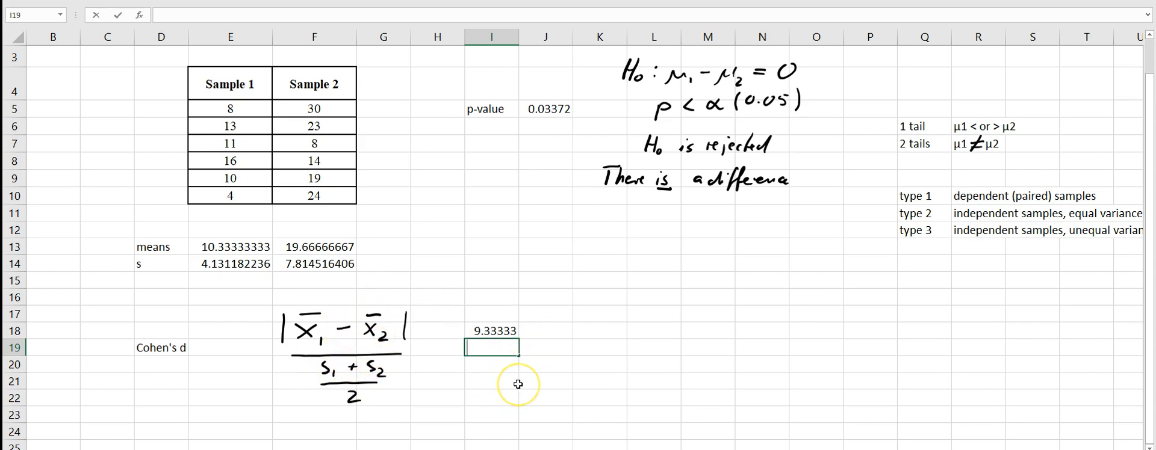
pyautogui.write('=')
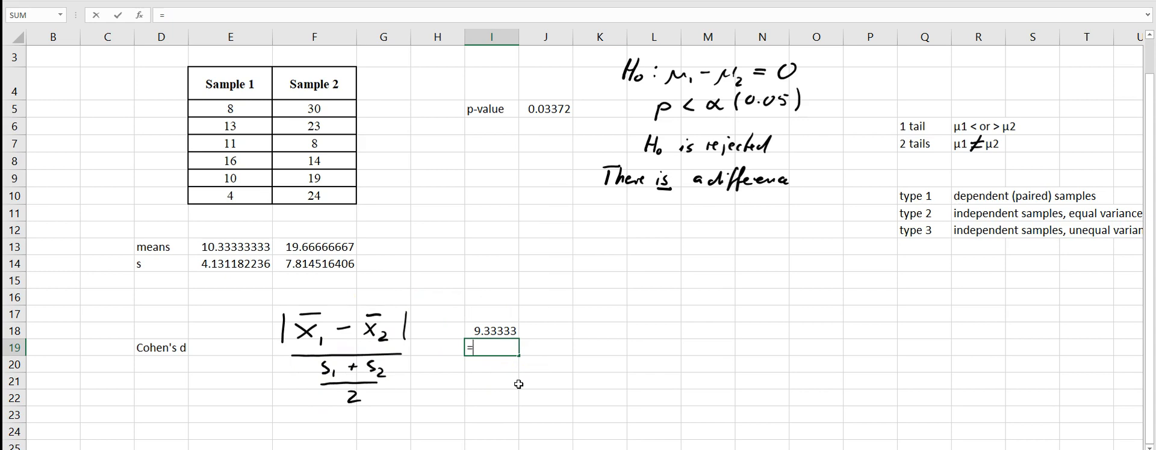
pyautogui.write('Av')
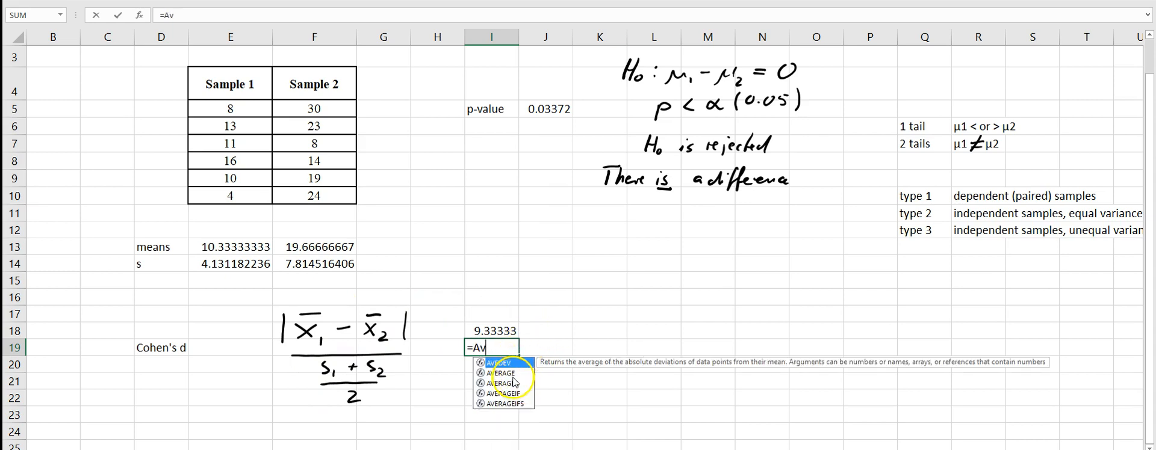
pyautogui.doubleClick(506, 374)
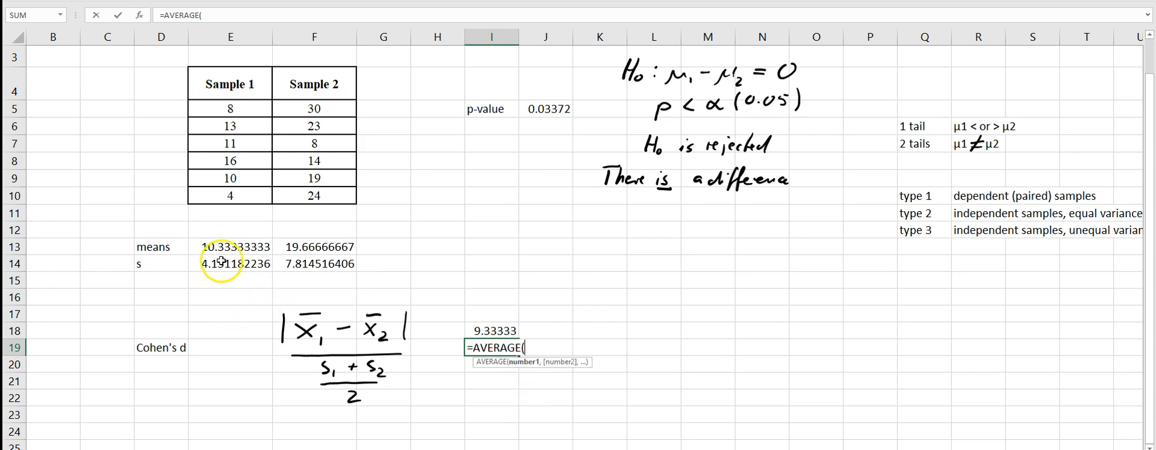
pyautogui.moveTo(222, 260); pyautogui.dragTo(306, 263)
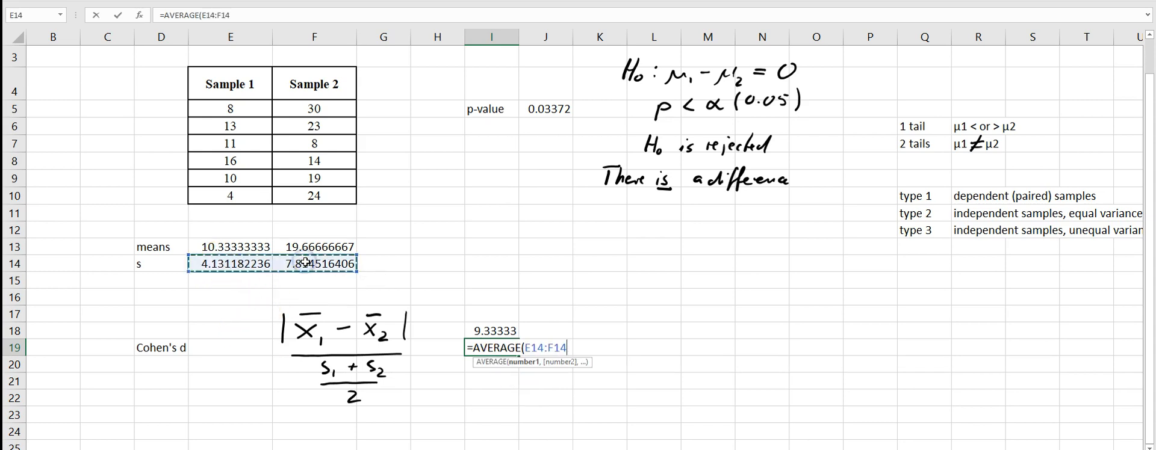
pyautogui.write(')')
pyautogui.press('Return')
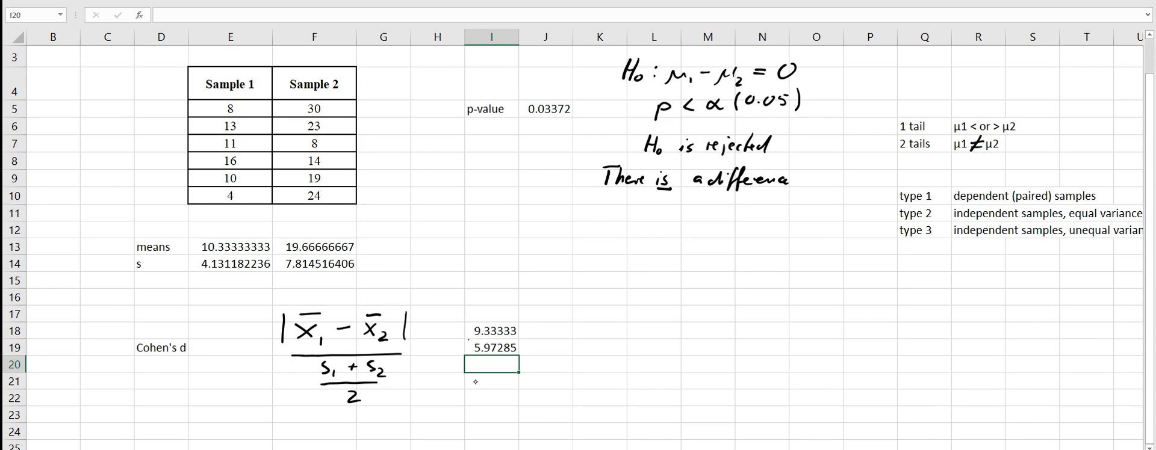
# Draw a fraction line between I18 and I19 with an equals sign beside it, and calculate Cohen's d in K18 with =I18/I19.
pyautogui.moveTo(476, 340); pyautogui.dragTo(524, 335)
pyautogui.click(601, 337)
pyautogui.write('=')
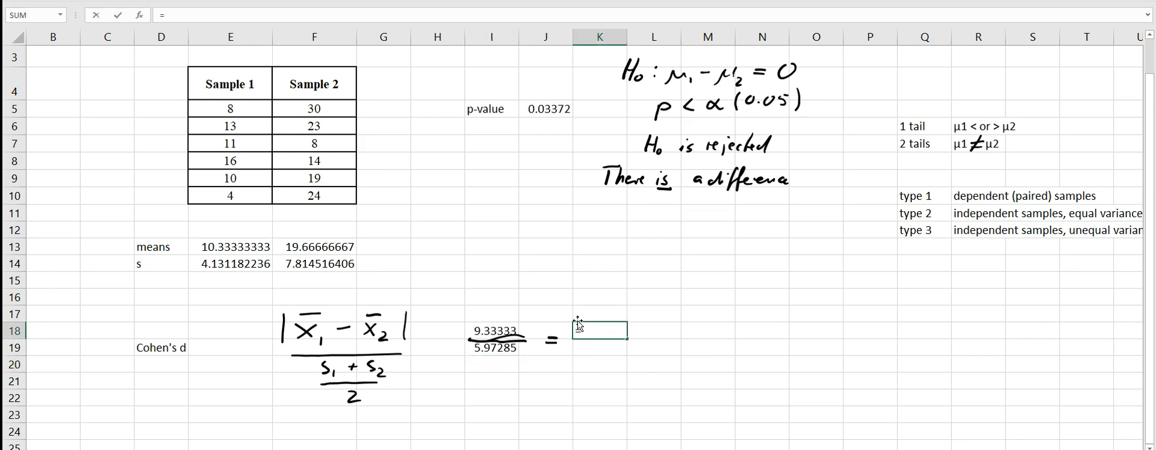
pyautogui.click(495, 331)
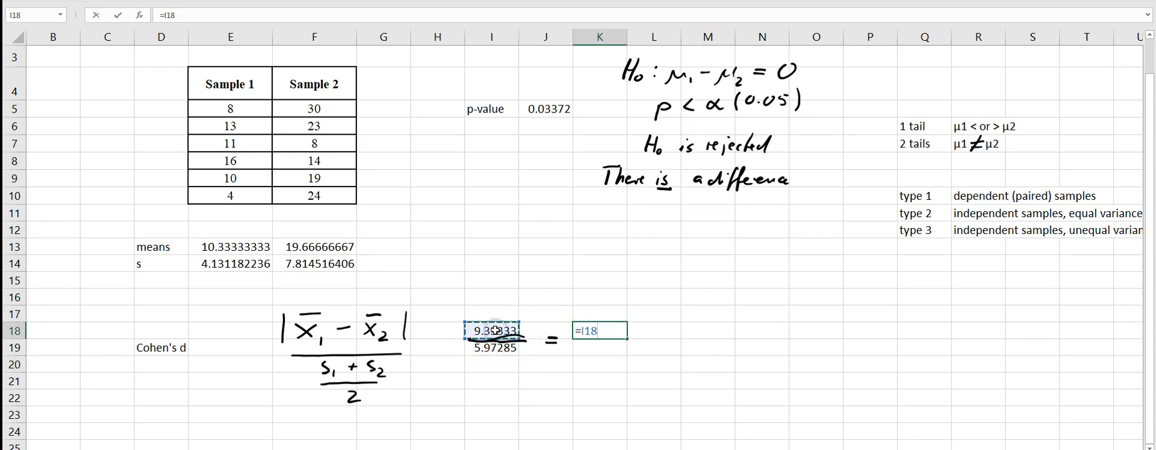
pyautogui.write('/')
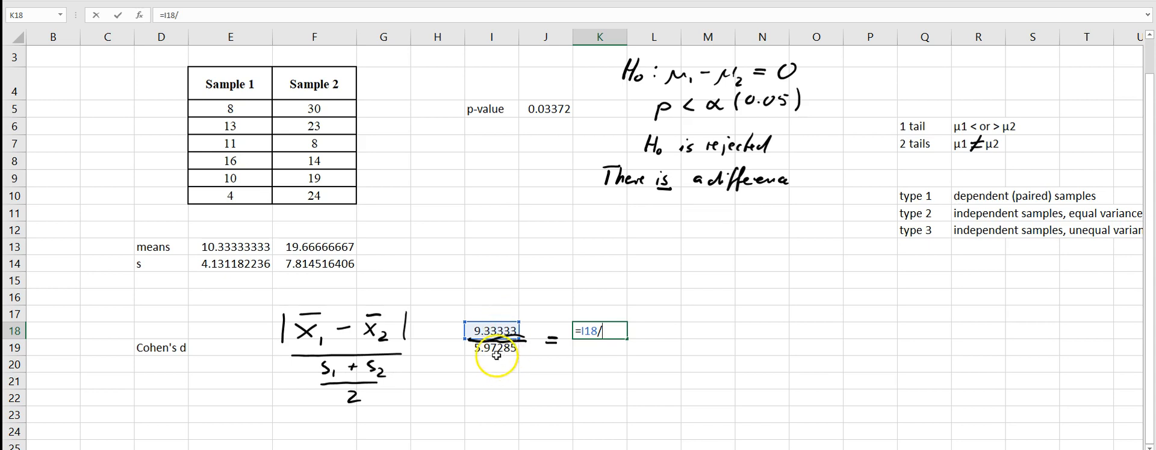
pyautogui.click(496, 352)
pyautogui.press('Return')
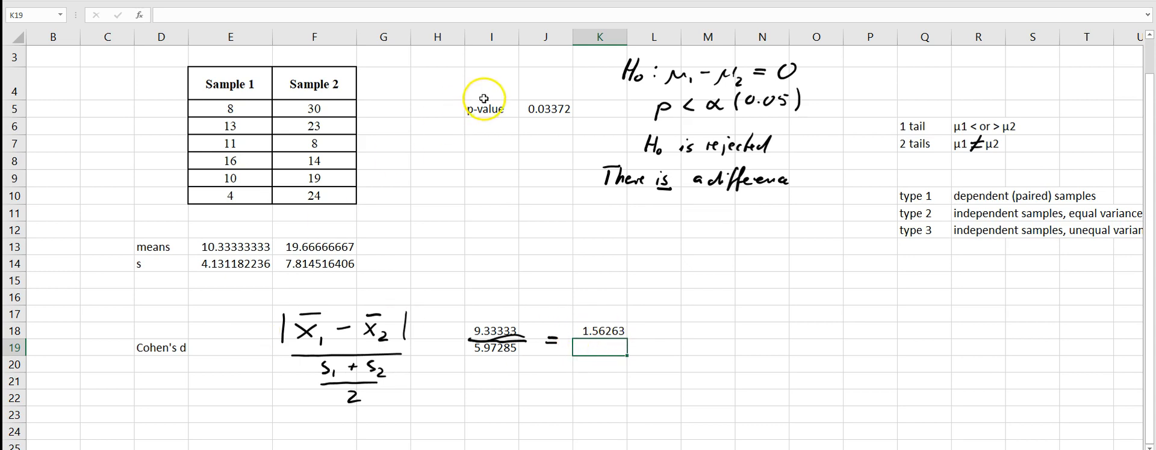
pyautogui.click(623, 333)
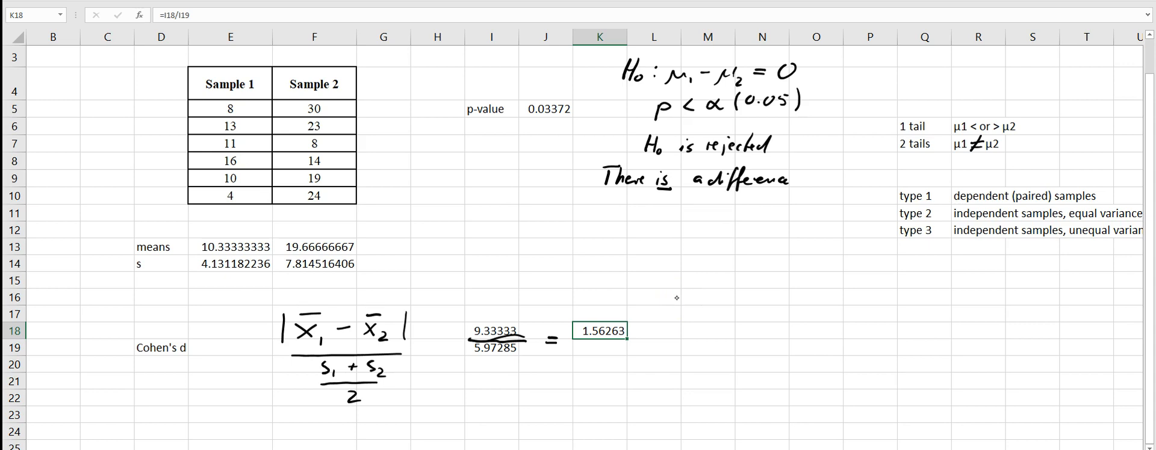
# Handwrite "Cohen's d > 1.2" with "Hugh" below it in the empty area beside the result, and underline "Hugh" with a zigzag.
pyautogui.moveTo(779, 304)
pyautogui.mouseDown()
pyautogui.moveTo(775, 321)
pyautogui.moveTo(866, 319)
pyautogui.moveTo(878, 299)
pyautogui.moveTo(907, 312)
pyautogui.moveTo(897, 320)
pyautogui.moveTo(928, 318)
pyautogui.mouseUp()
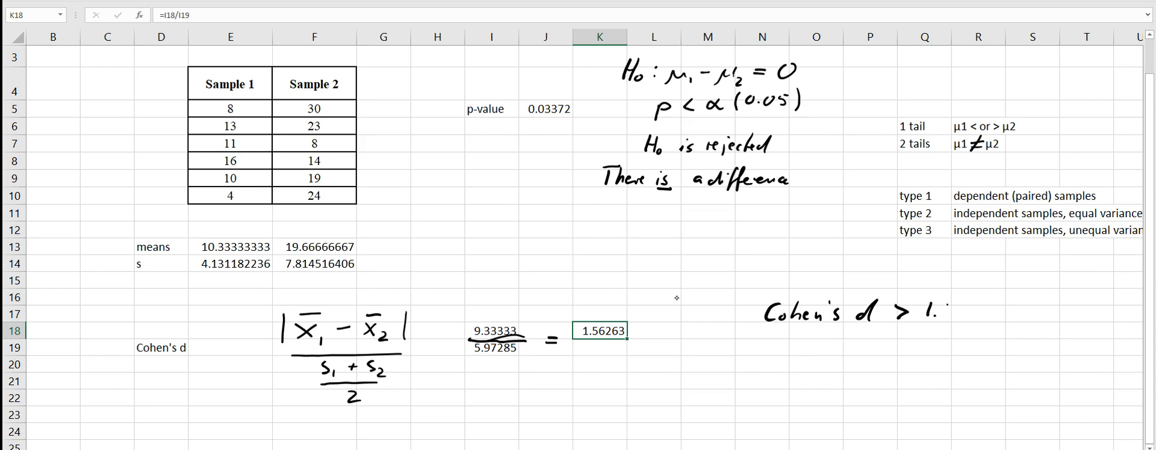
pyautogui.moveTo(824, 334)
pyautogui.mouseDown()
pyautogui.moveTo(816, 354)
pyautogui.moveTo(859, 346)
pyautogui.moveTo(851, 365)
pyautogui.moveTo(871, 356)
pyautogui.mouseUp()
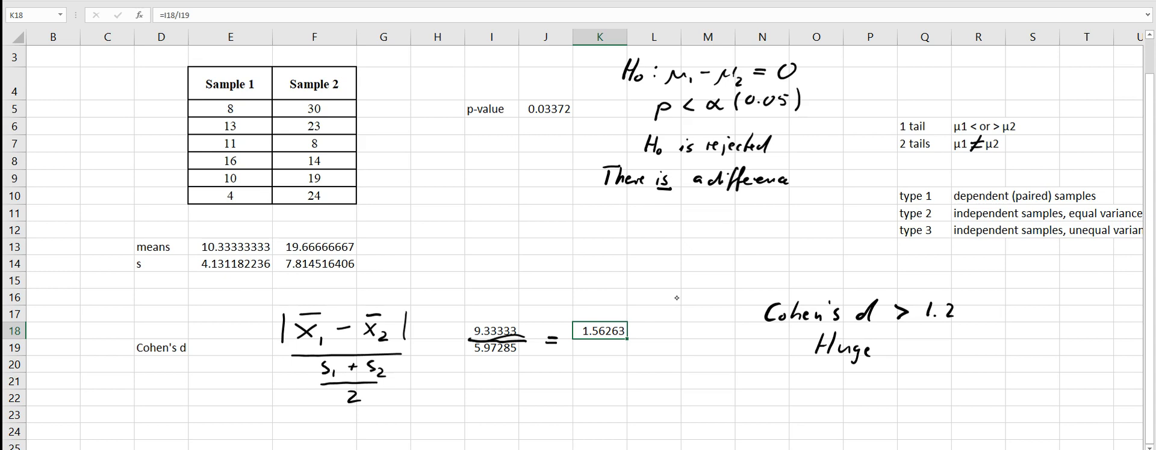
pyautogui.moveTo(867, 333)
pyautogui.mouseDown()
pyautogui.moveTo(875, 357)
pyautogui.moveTo(821, 370)
pyautogui.moveTo(878, 380)
pyautogui.moveTo(876, 395)
pyautogui.mouseUp()
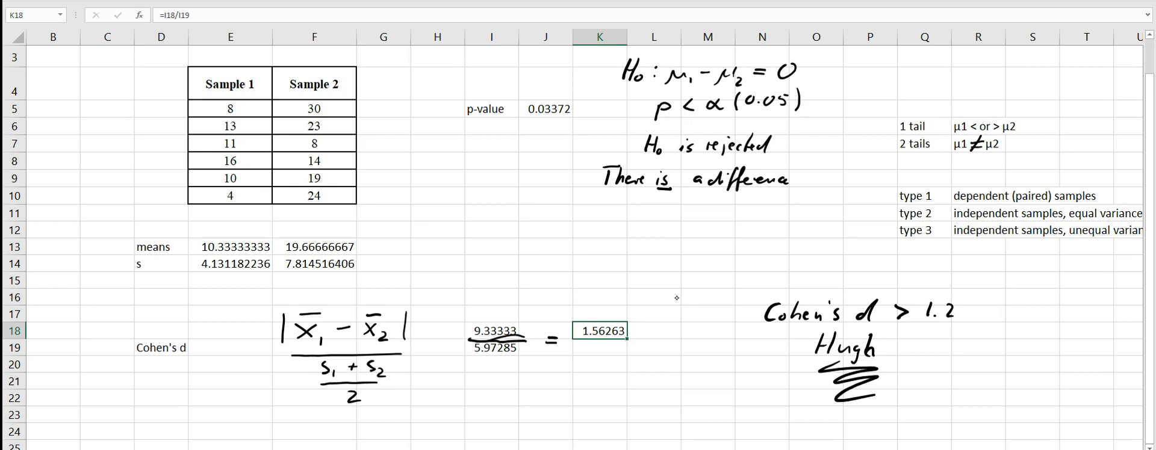
# Draw a freehand frame around the handwritten Cohen's d conclusion.
pyautogui.moveTo(751, 285); pyautogui.dragTo(744, 342)
pyautogui.moveTo(751, 286)
pyautogui.mouseDown()
pyautogui.moveTo(984, 291)
pyautogui.moveTo(950, 362)
pyautogui.mouseUp()
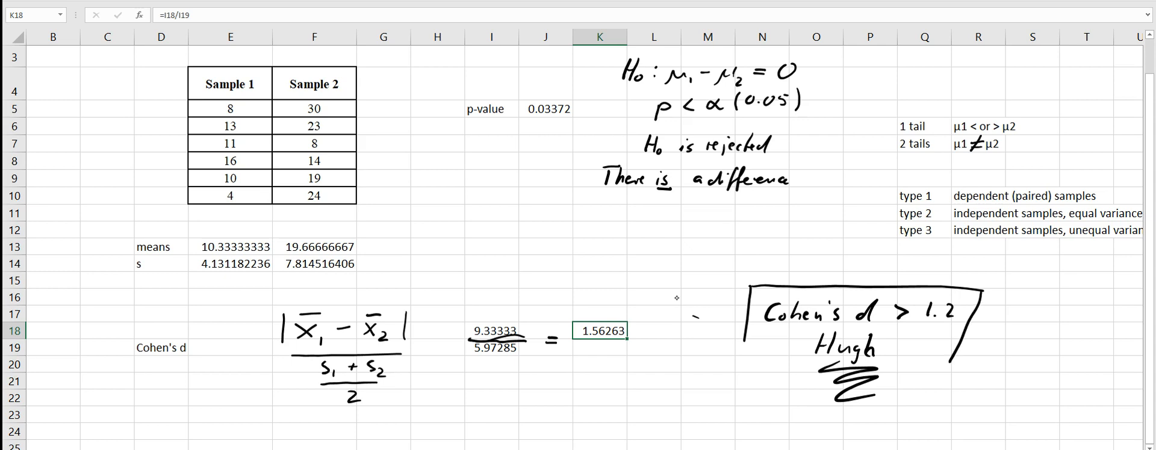
pyautogui.moveTo(763, 374); pyautogui.dragTo(916, 380)
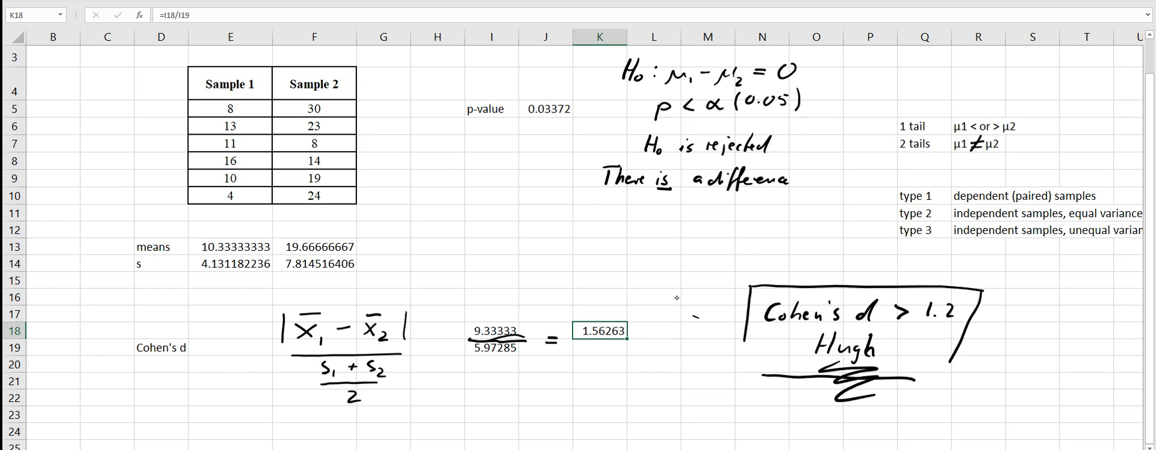